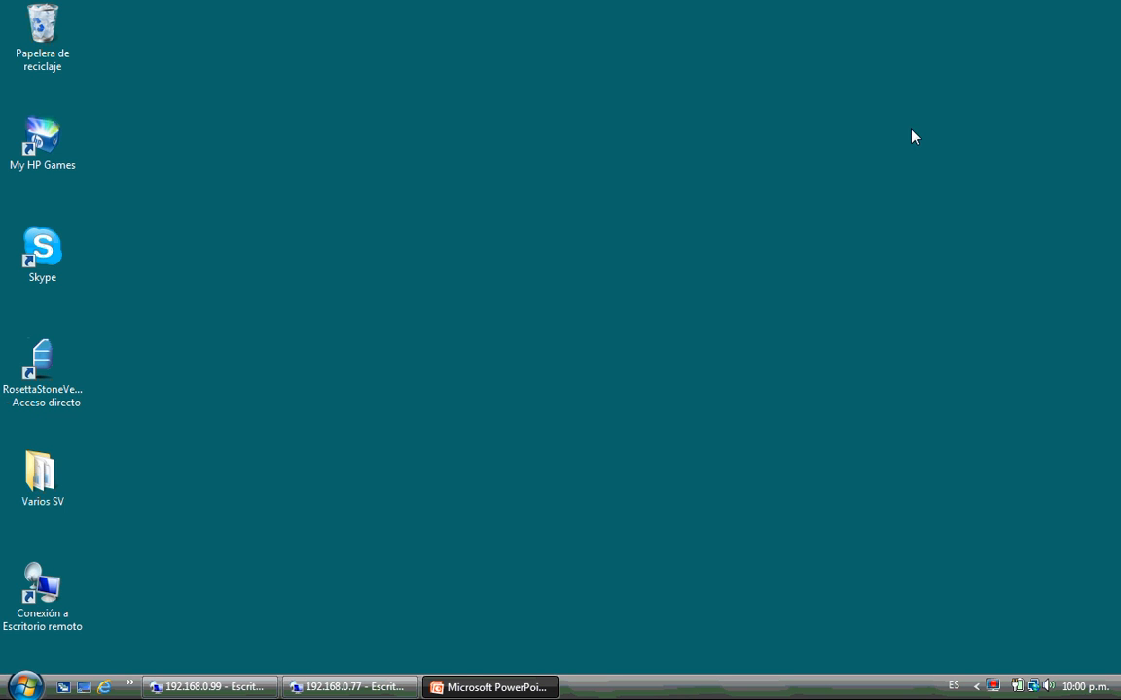
Switch to the 192.168.0.77 remote desktop session and list the server's shares with the net share command in Command Prompt
click(236, 691)
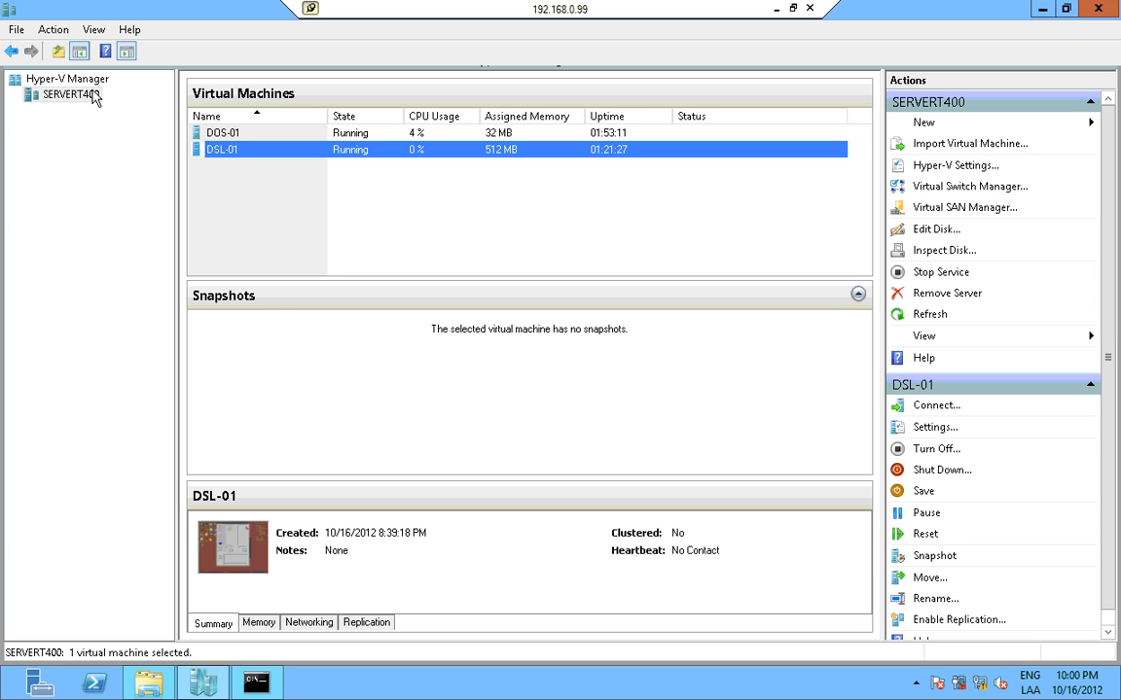
click(775, 9)
click(347, 687)
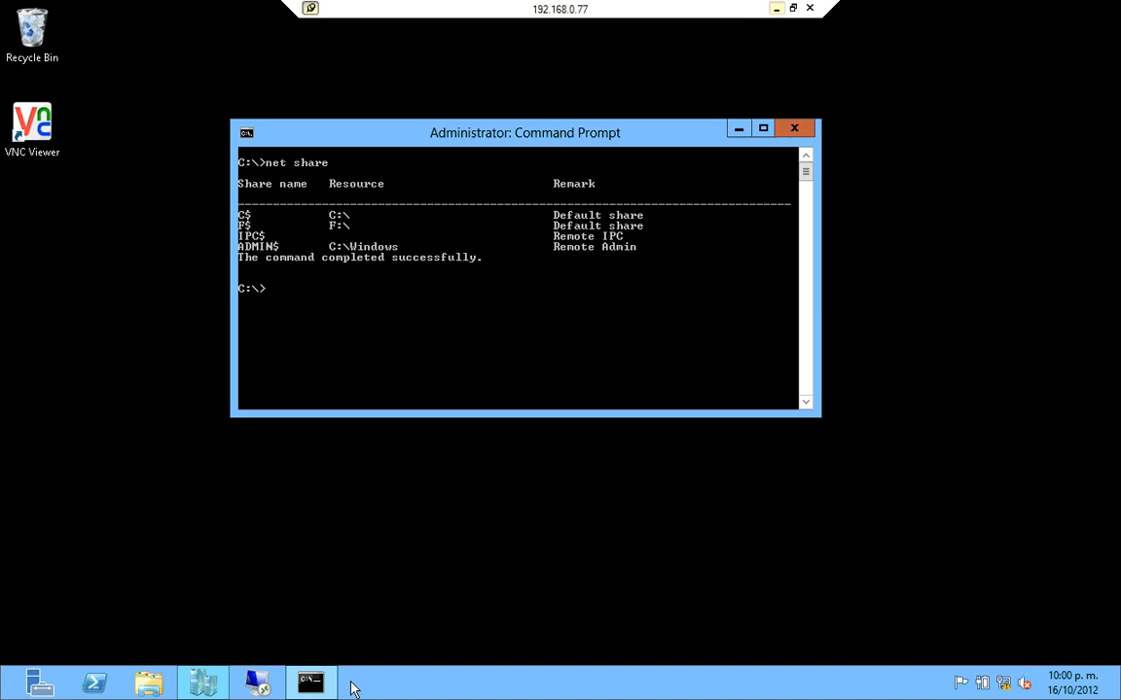
click(737, 130)
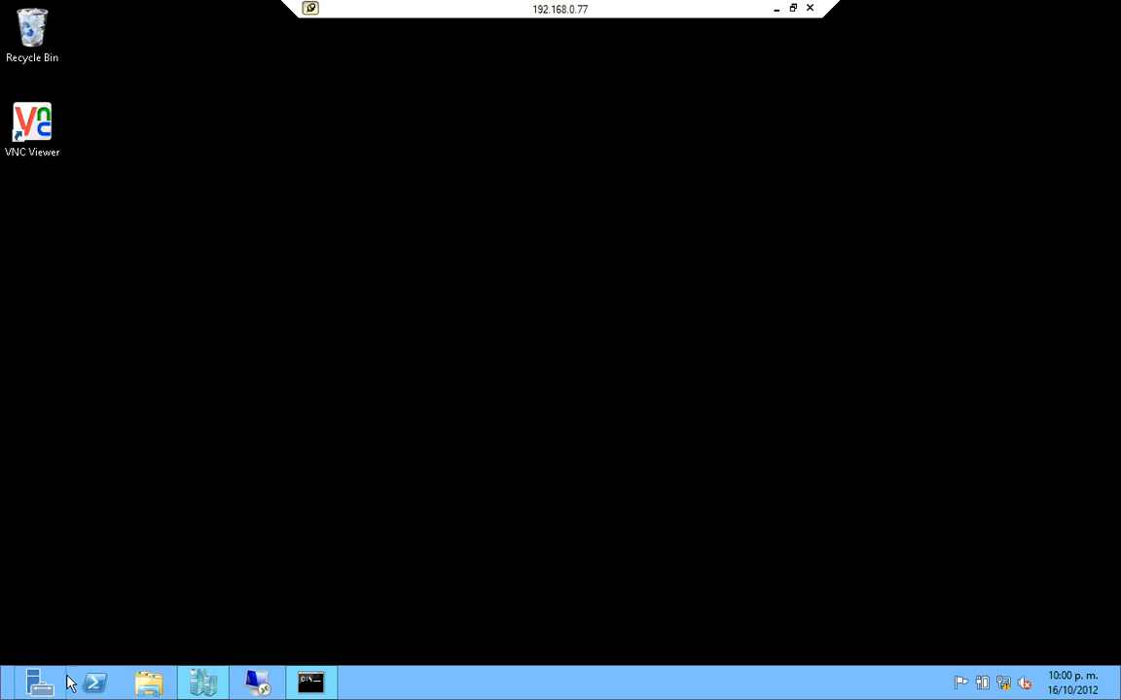
click(310, 682)
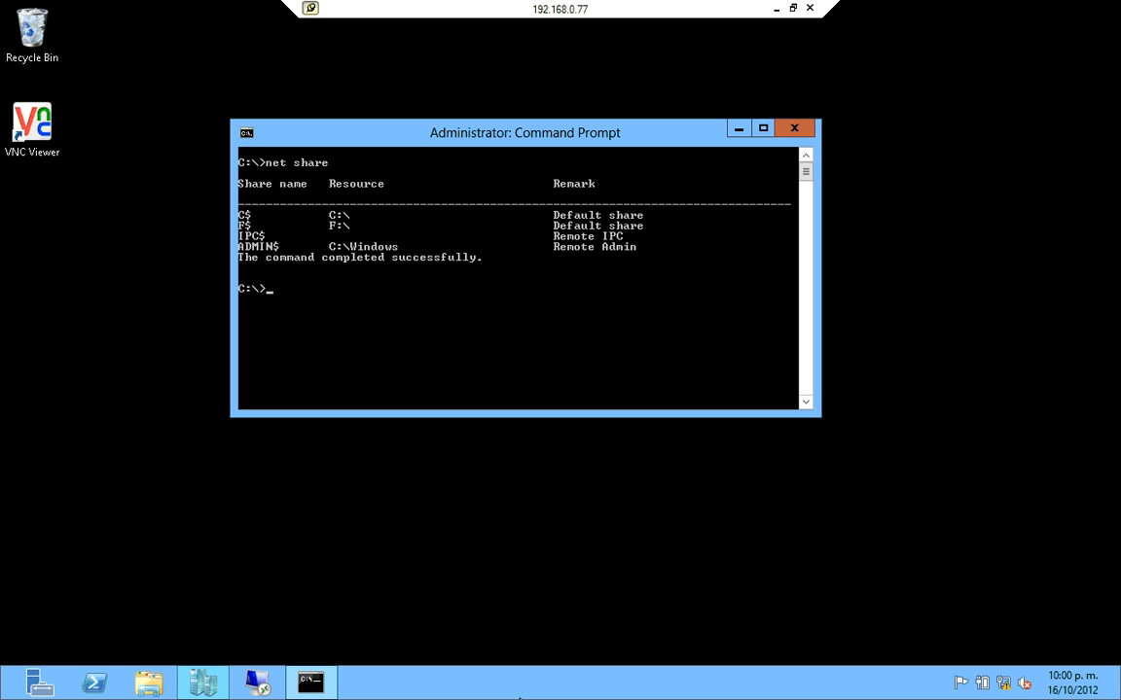
text(net share)
key(Return)
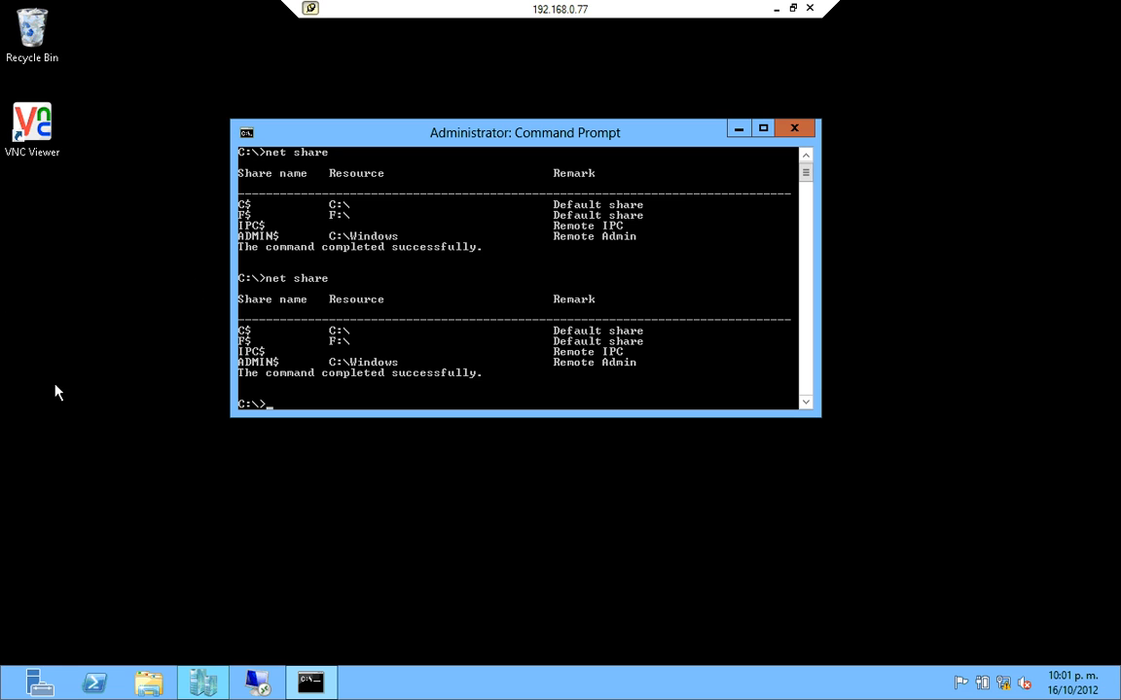
Open File and Storage Services in Server Manager and review the server's volumes, disks and storage pools
click(39, 684)
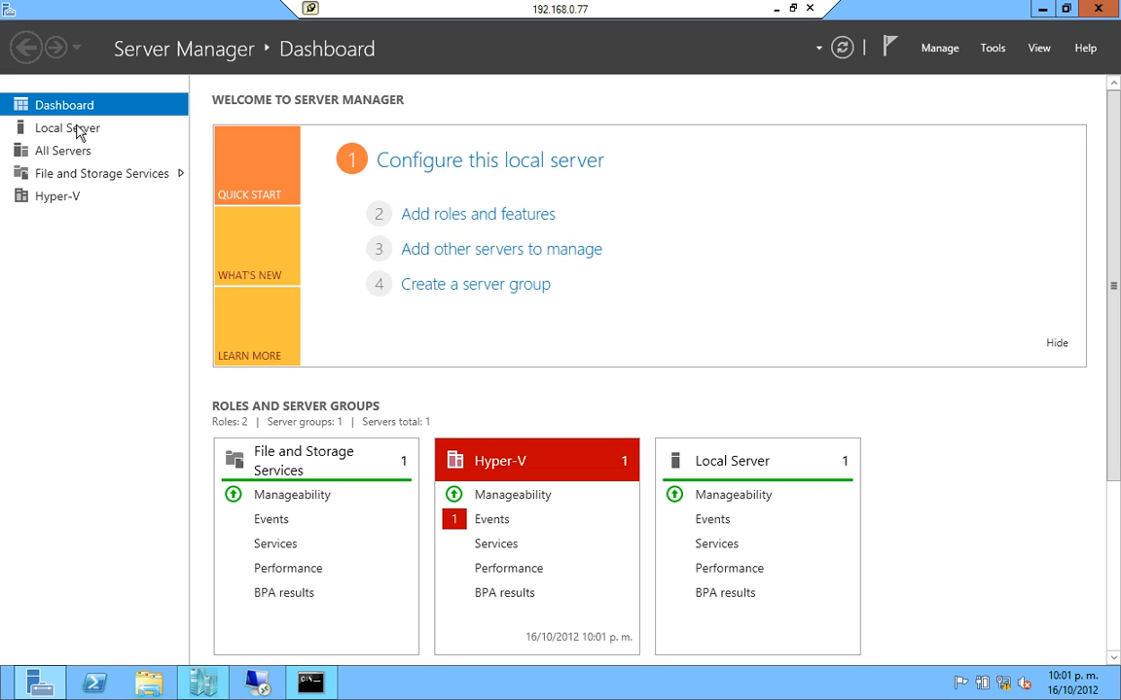
click(180, 175)
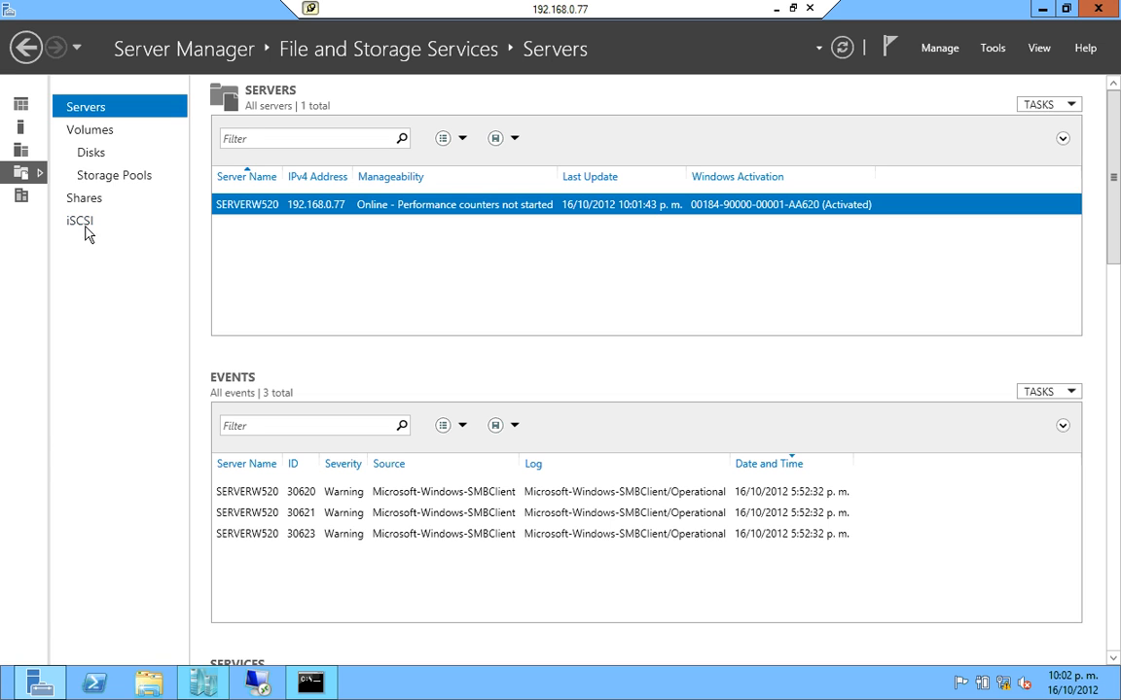
click(108, 135)
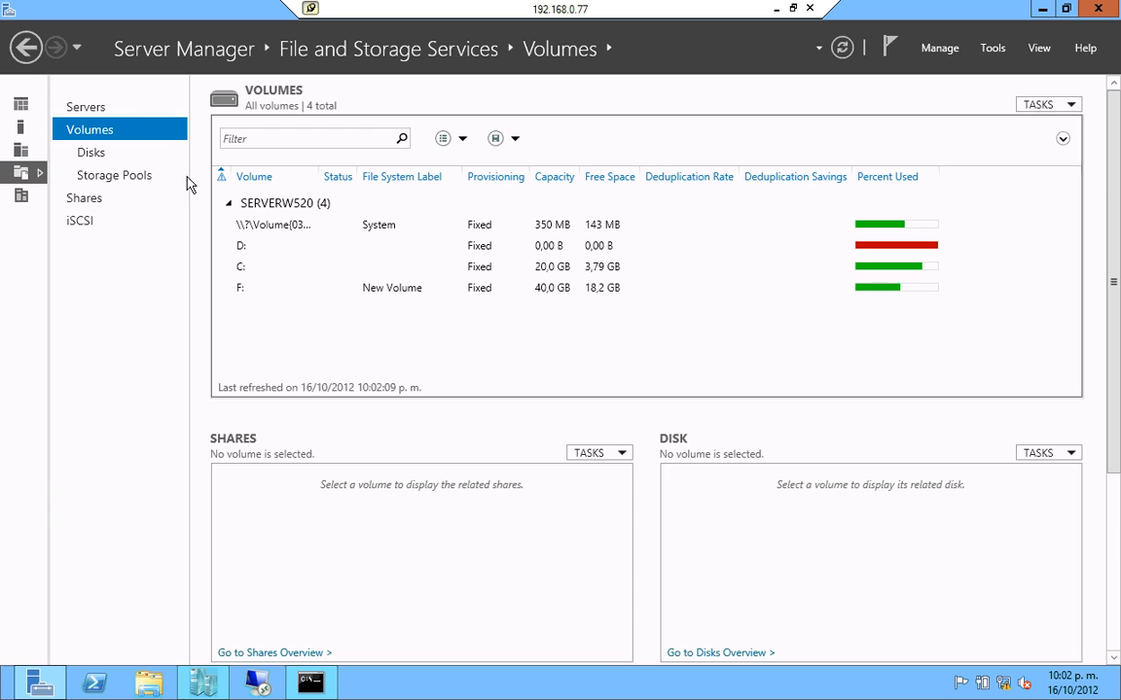
click(91, 155)
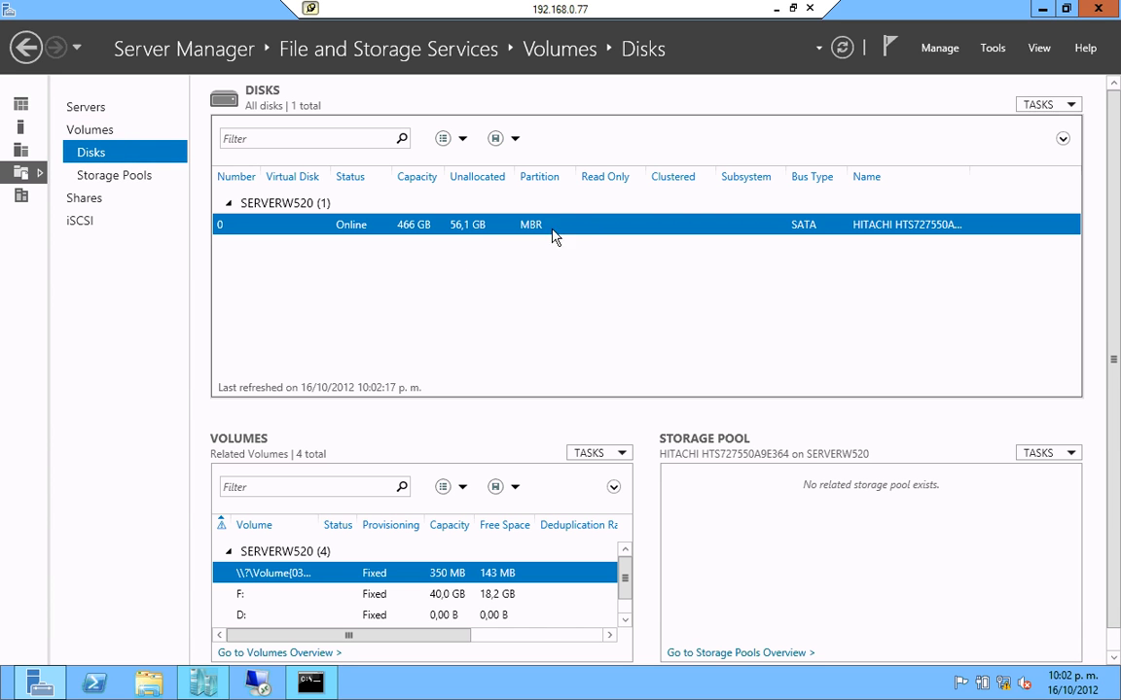
click(115, 178)
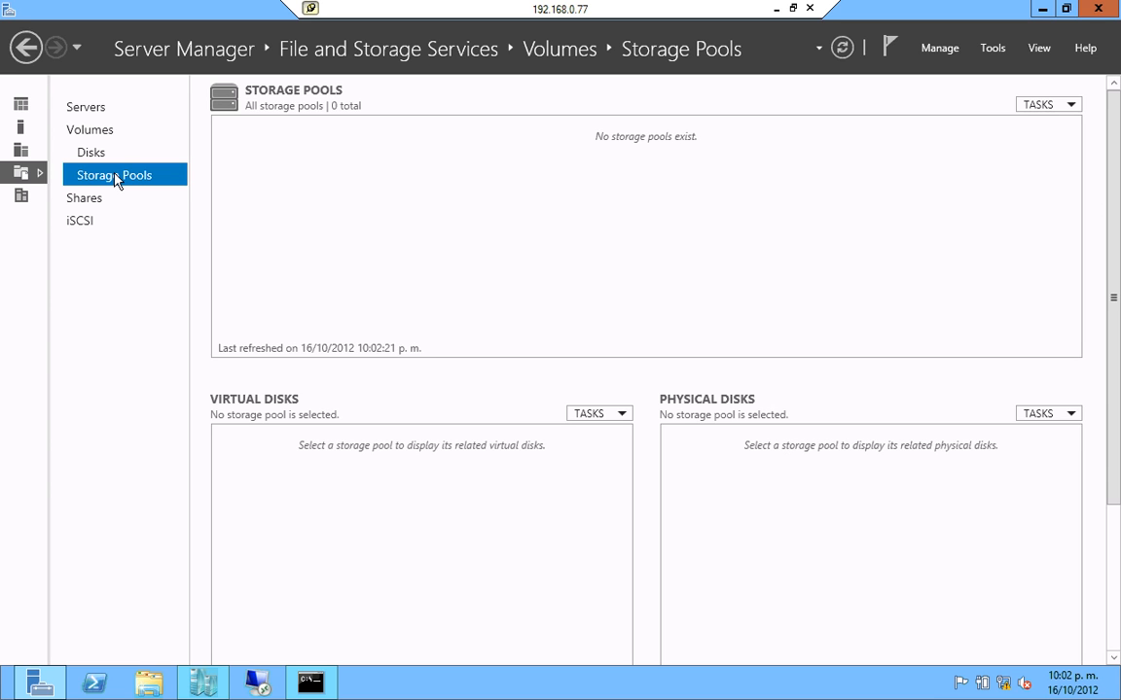
Start the New Share Wizard from the Shares page of File and Storage Services
click(97, 204)
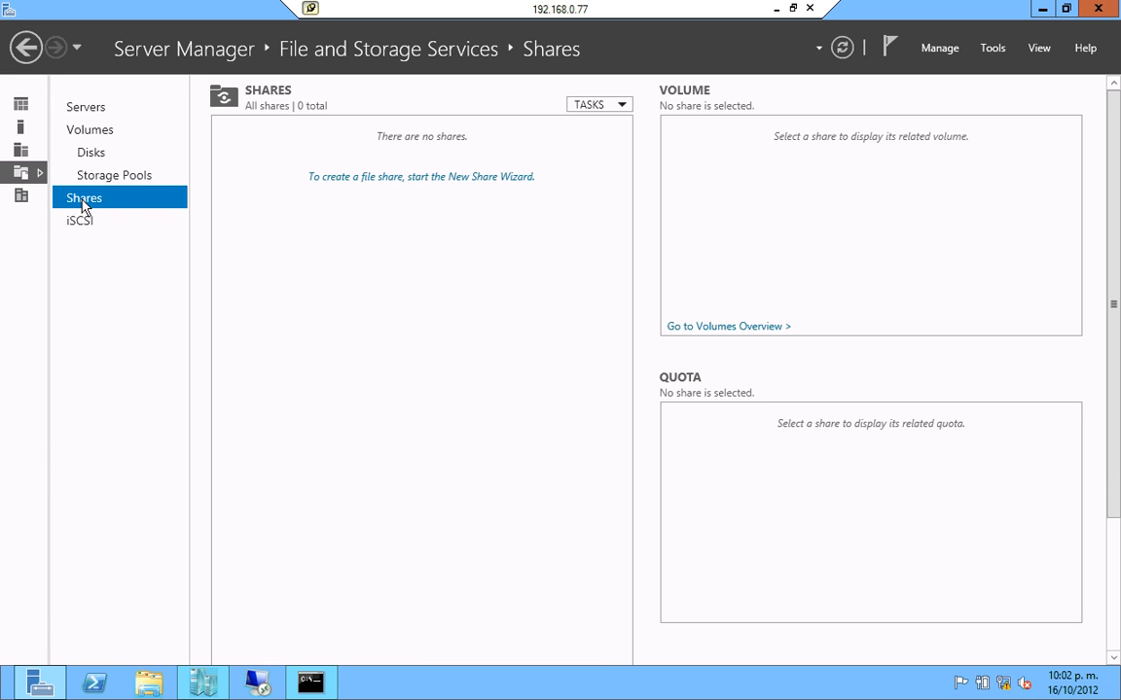
click(620, 105)
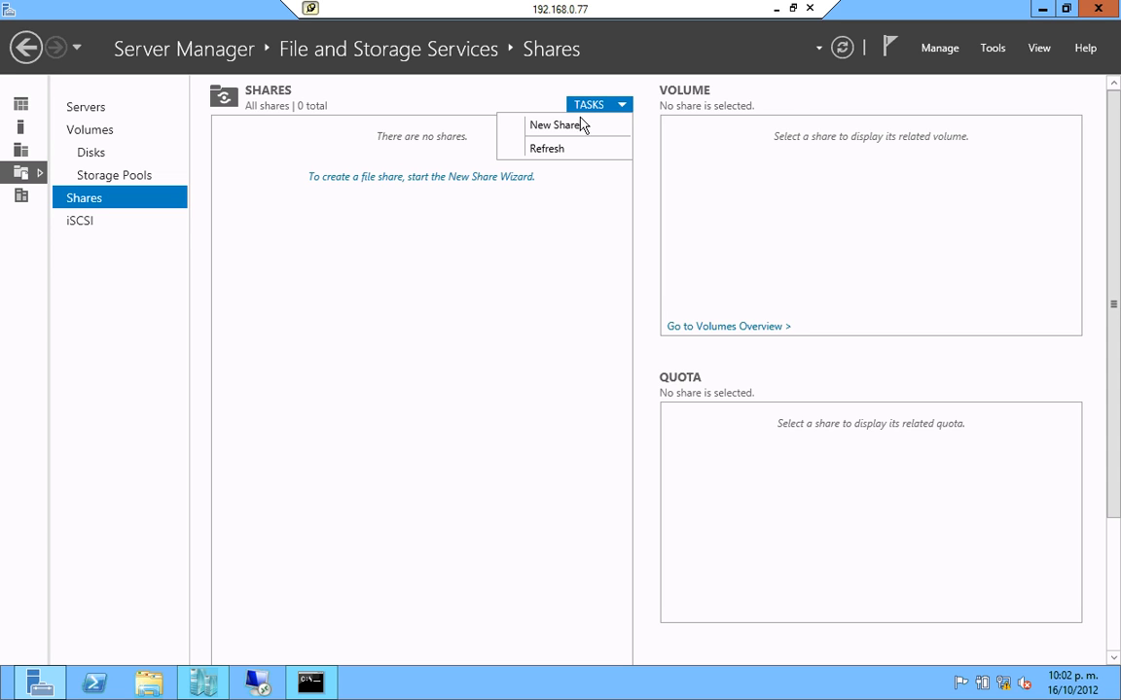
click(574, 125)
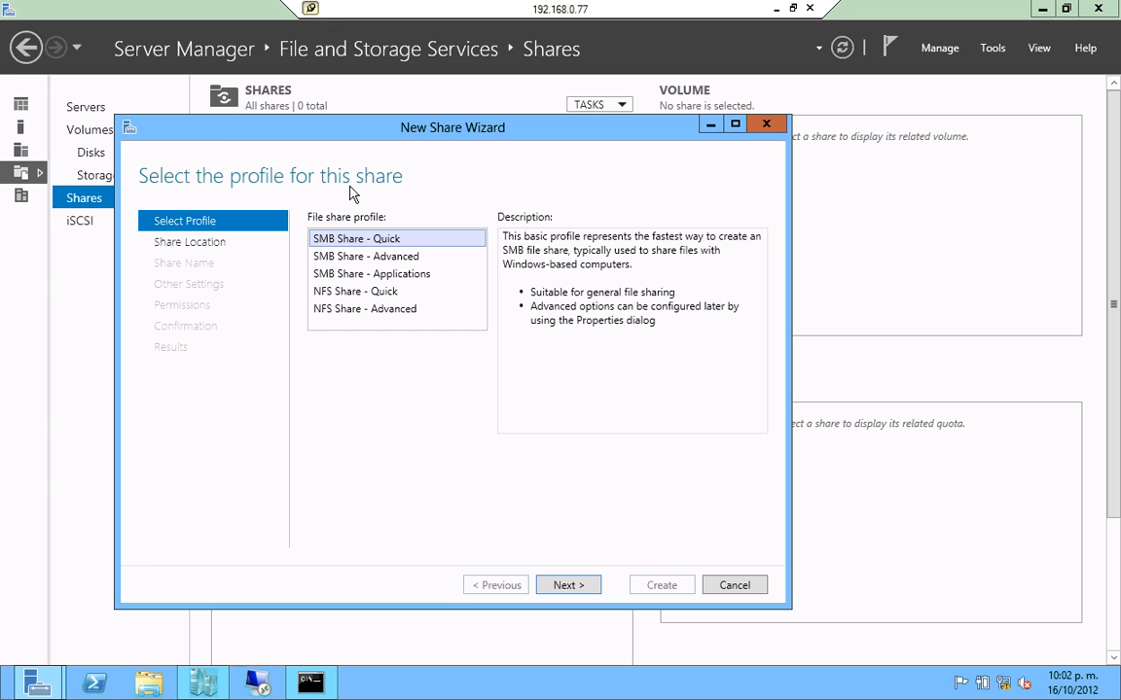
Review the descriptions of the SMB and NFS file share profiles and choose SMB Share - Quick for the new share
click(360, 263)
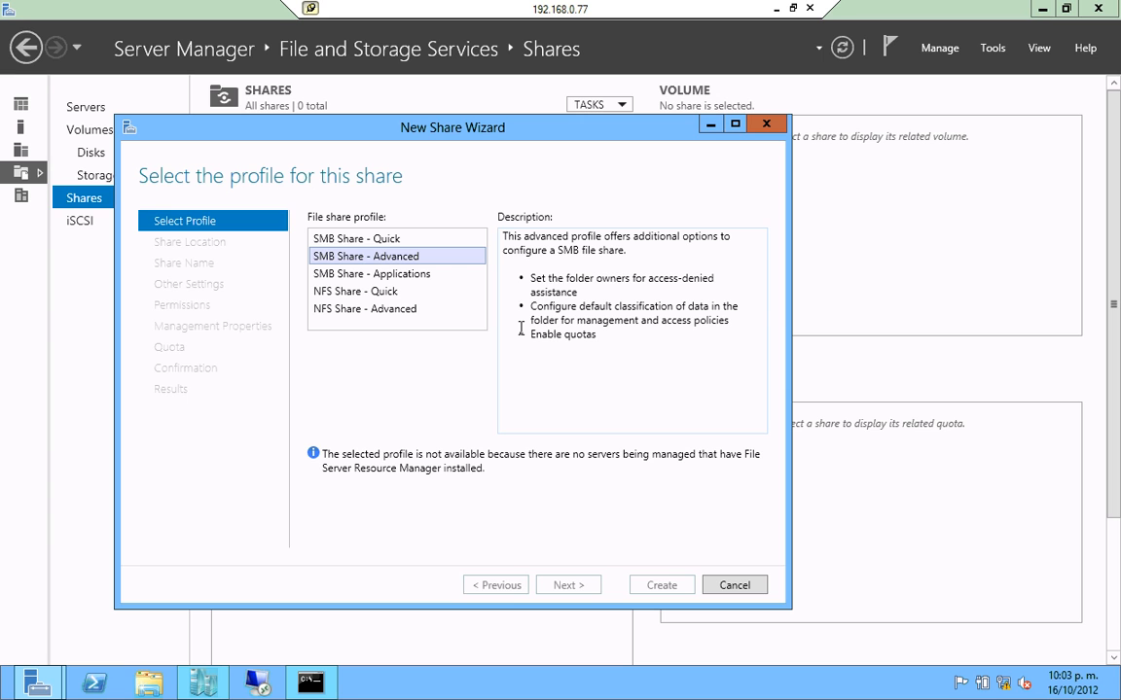
click(387, 277)
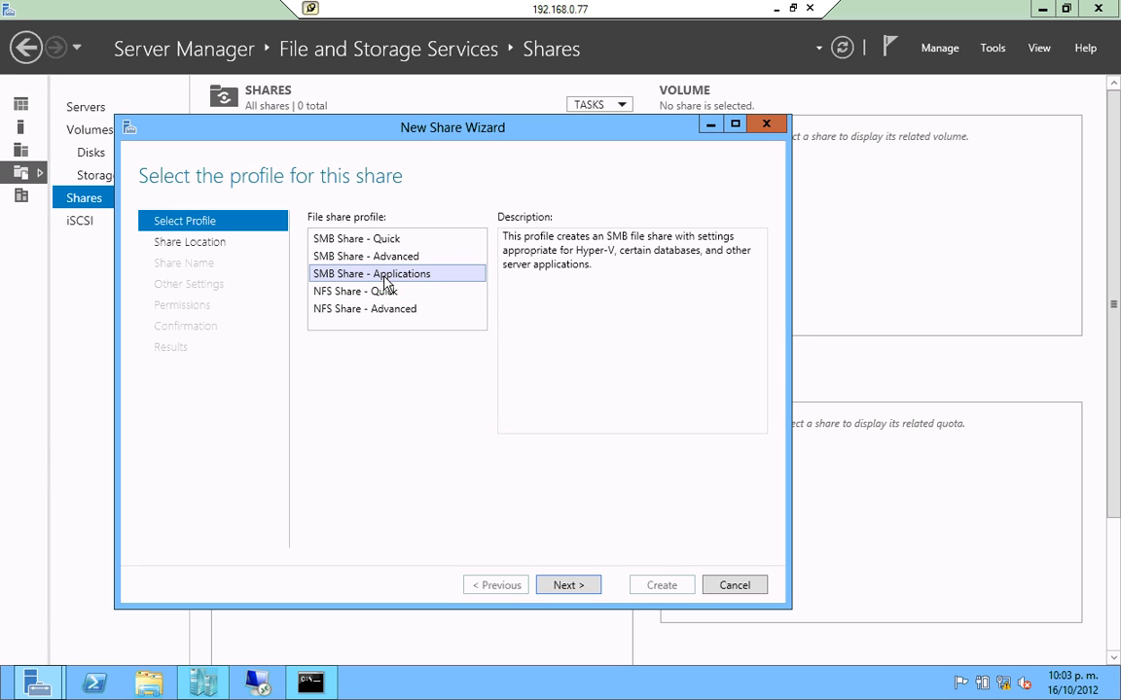
click(382, 294)
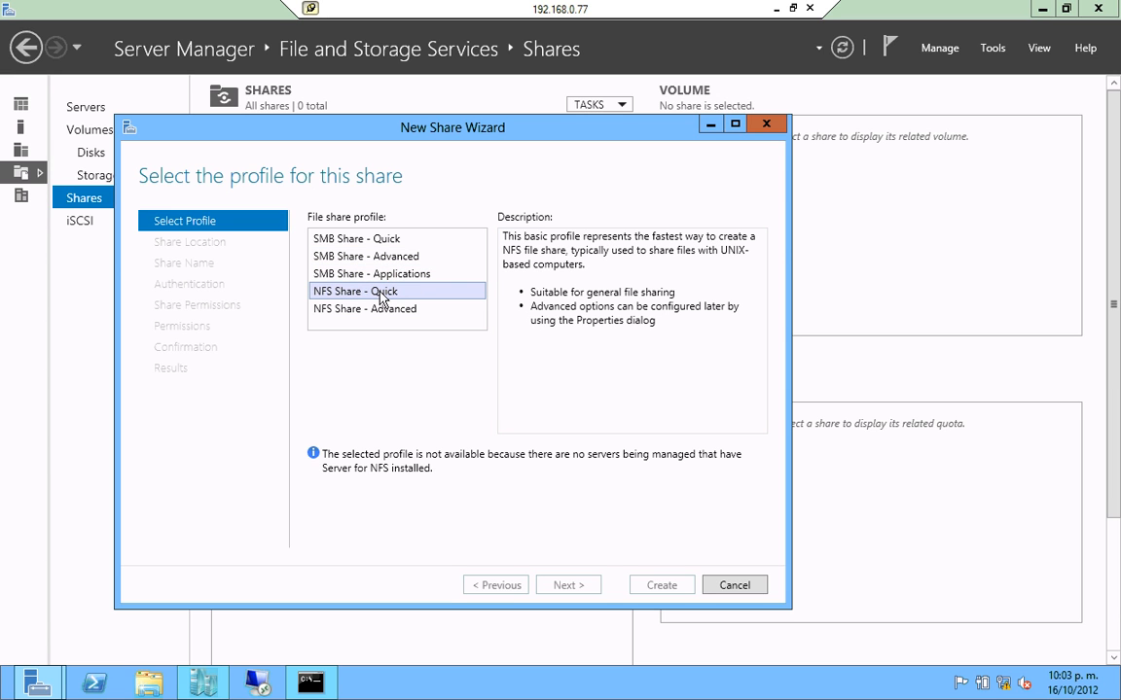
click(370, 310)
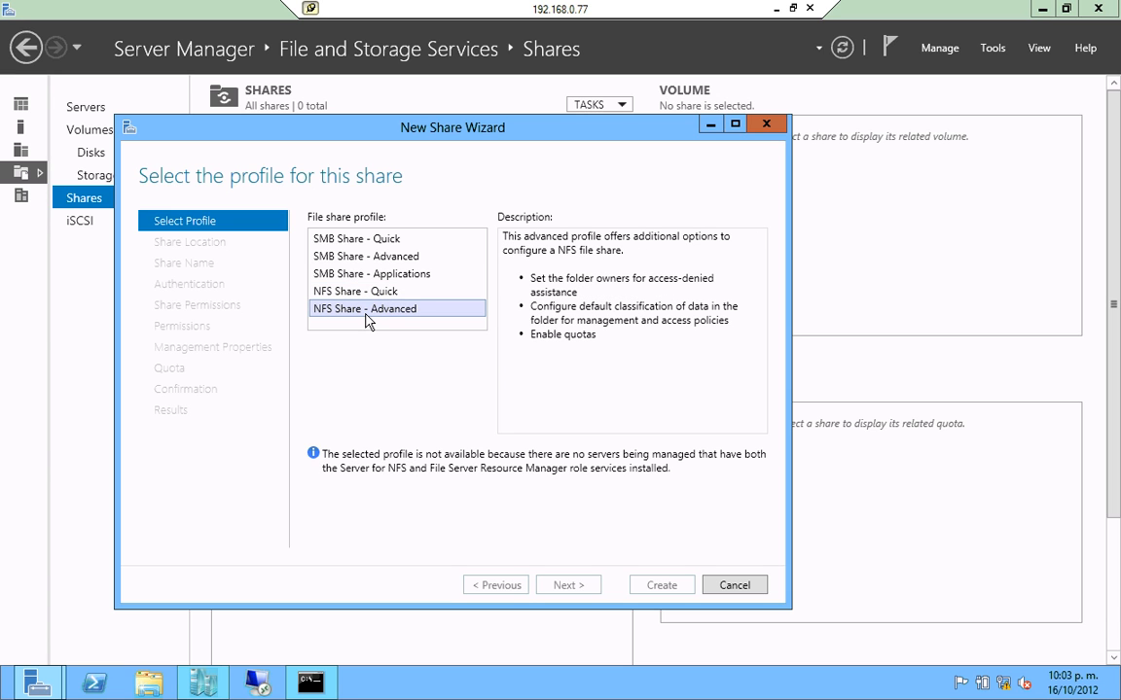
click(345, 240)
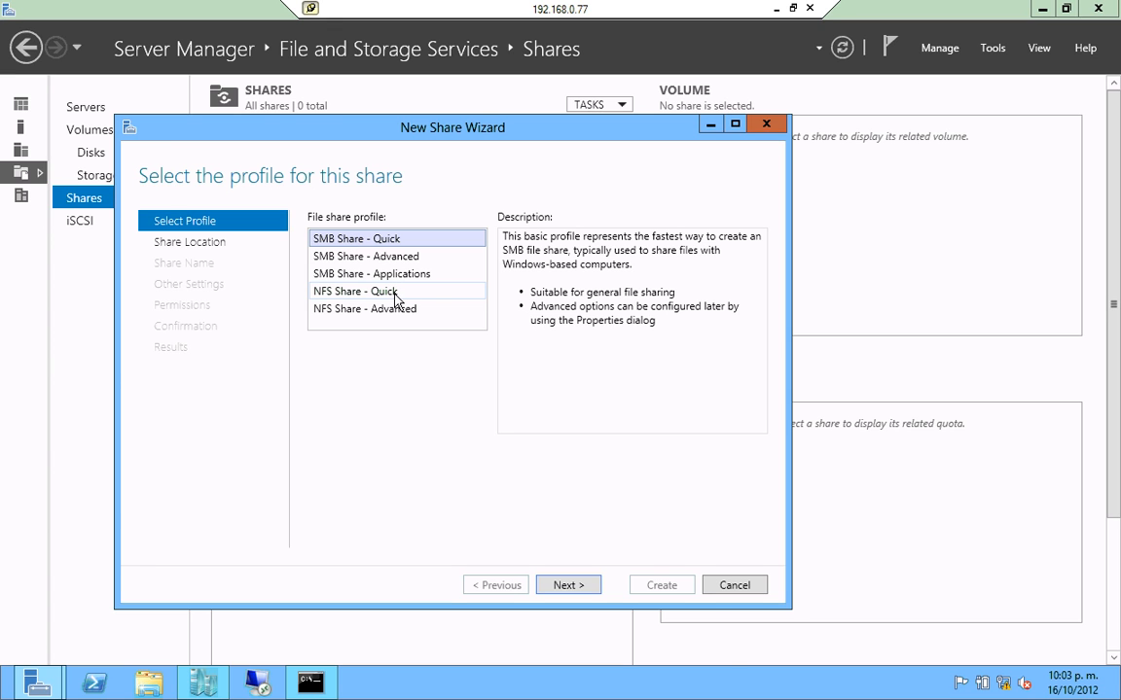
click(570, 586)
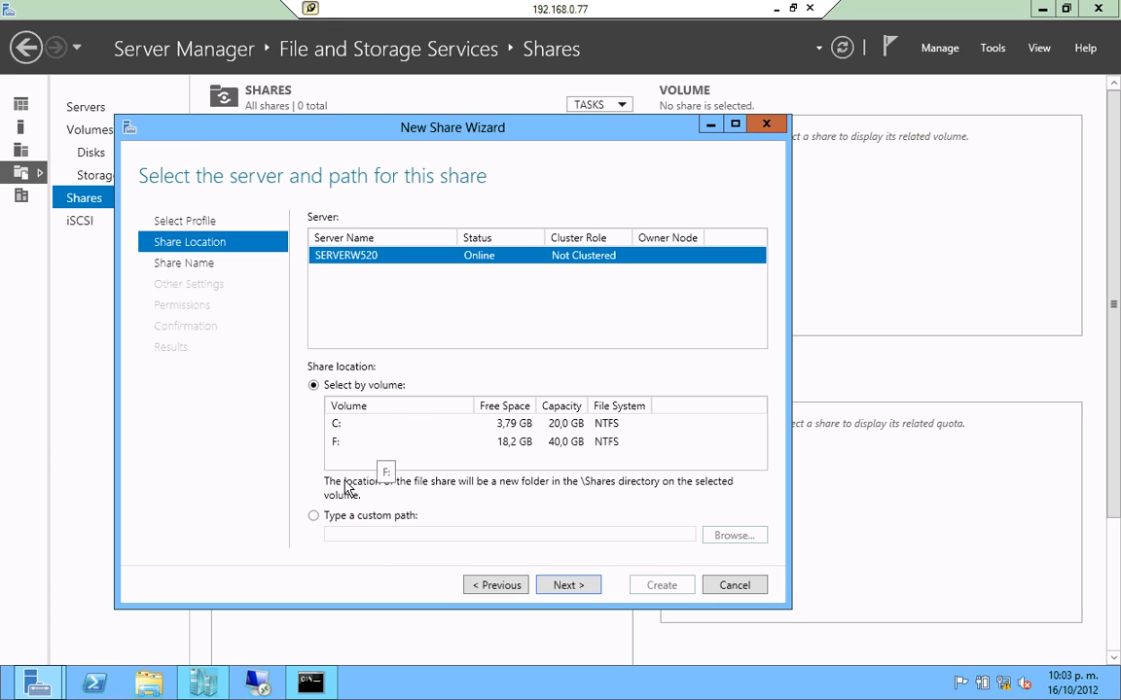
Set the share location to the custom path C:\vms by browsing to the vms folder on the C: drive
click(315, 519)
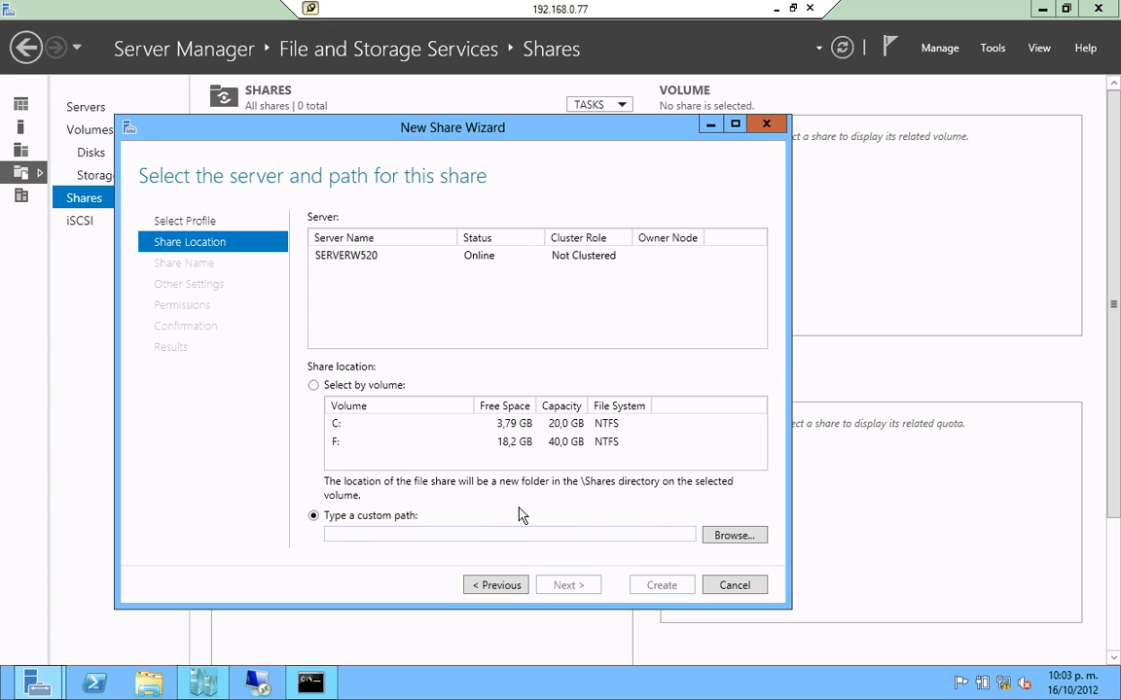
click(734, 536)
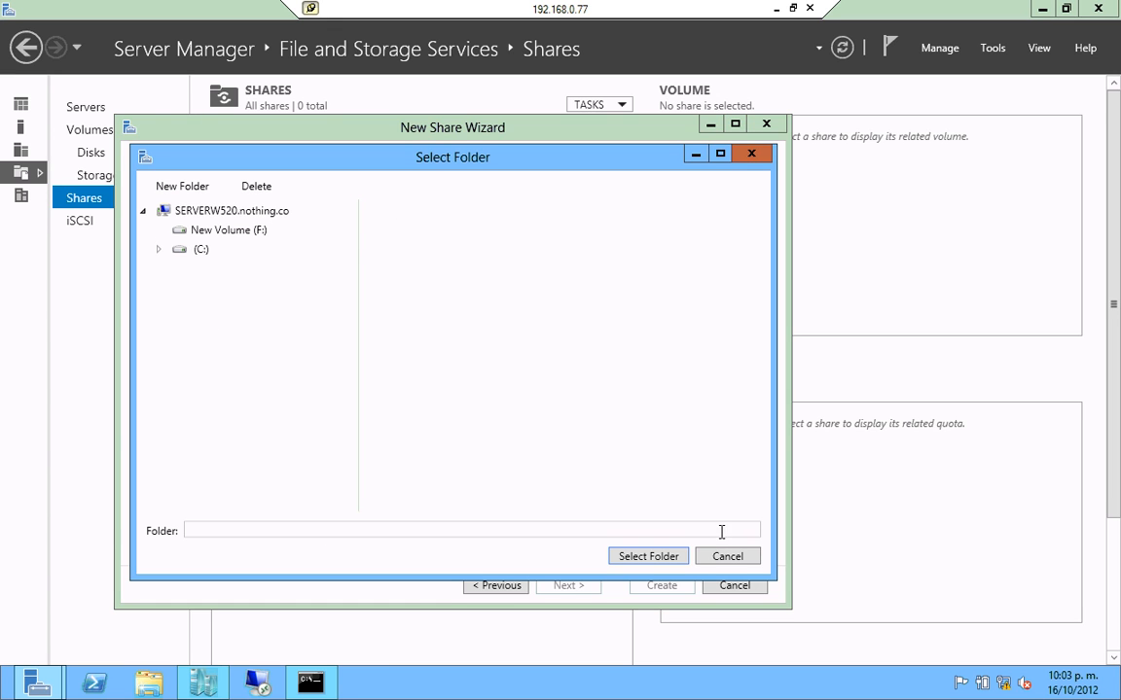
click(161, 250)
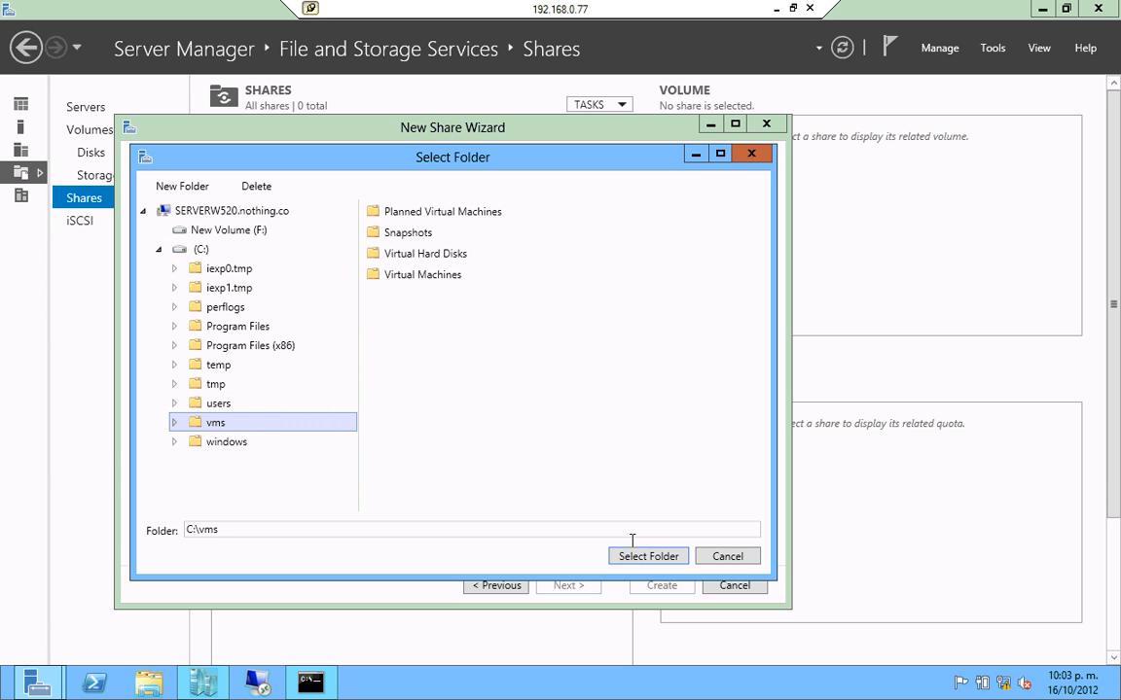
click(670, 558)
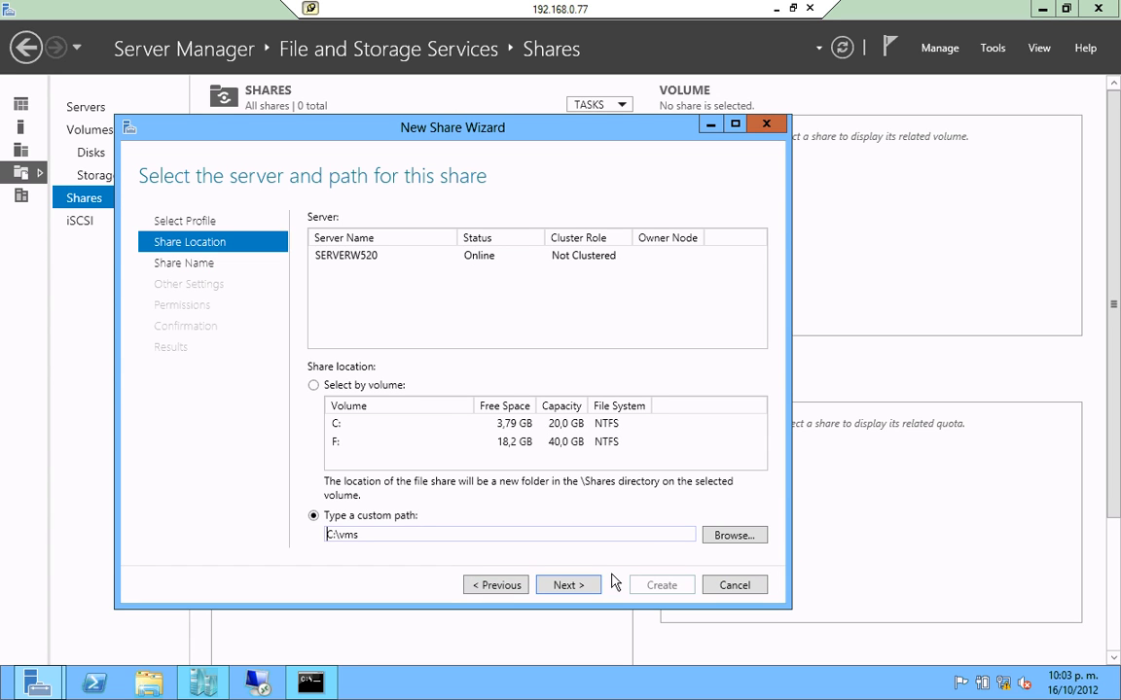
click(570, 585)
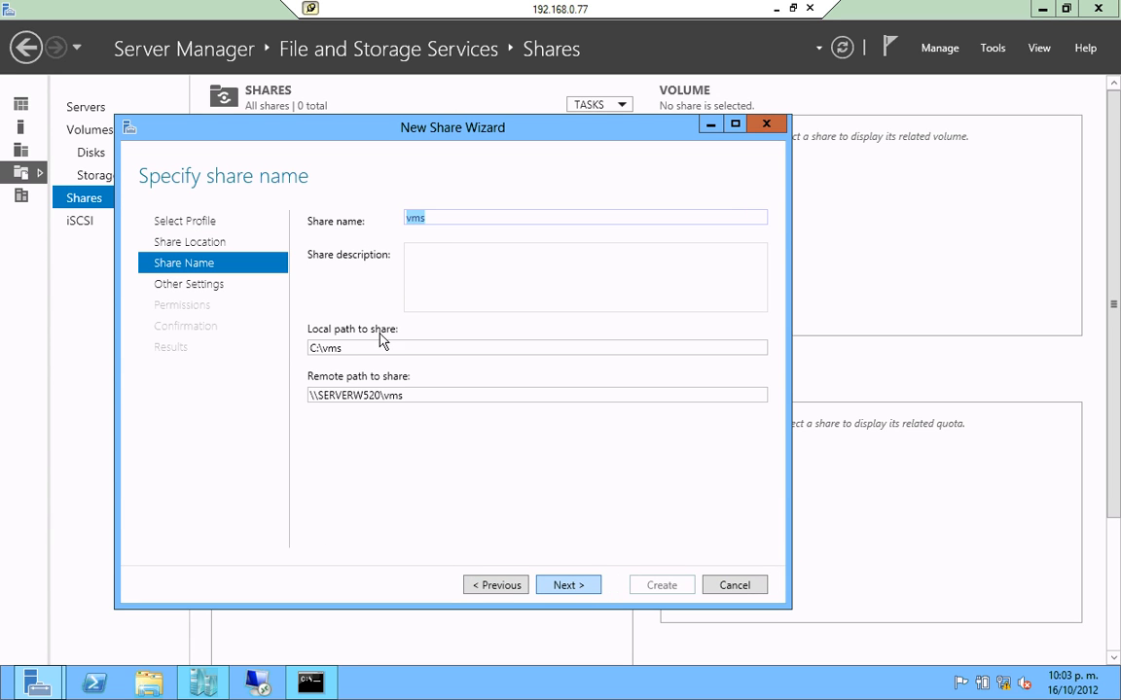
Keep the share name vms and enter the share description "Lugar para ubicar las VMs"
click(433, 255)
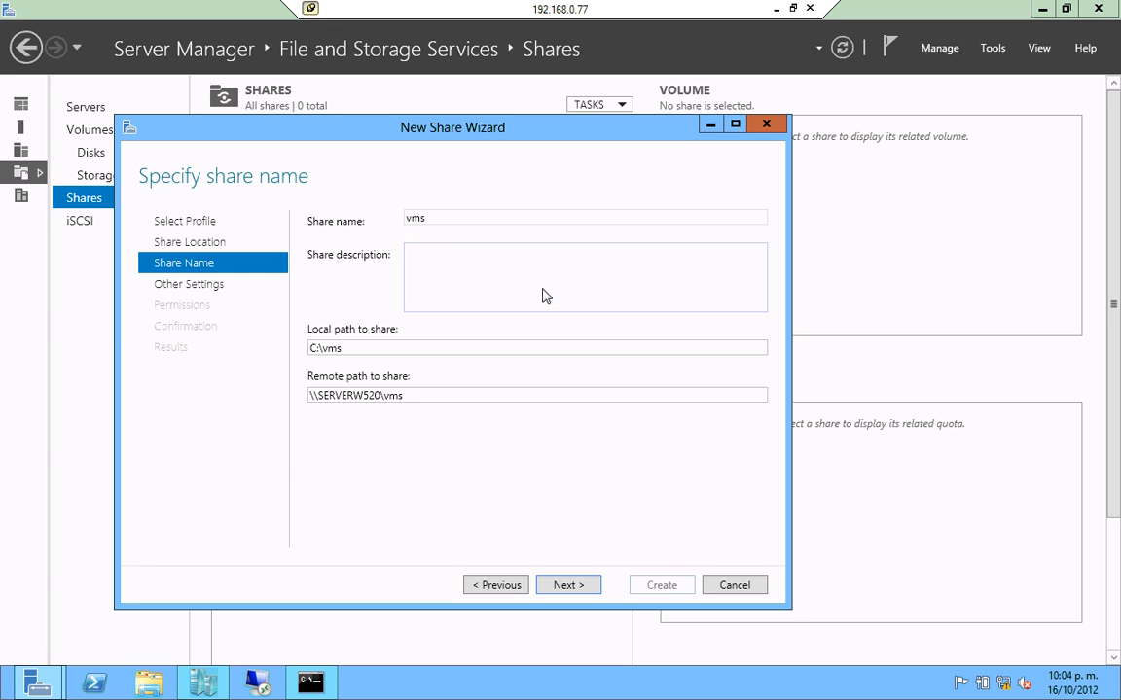
text(Lug)
text(ar para uni)
text(bicar las )
text(VMs)
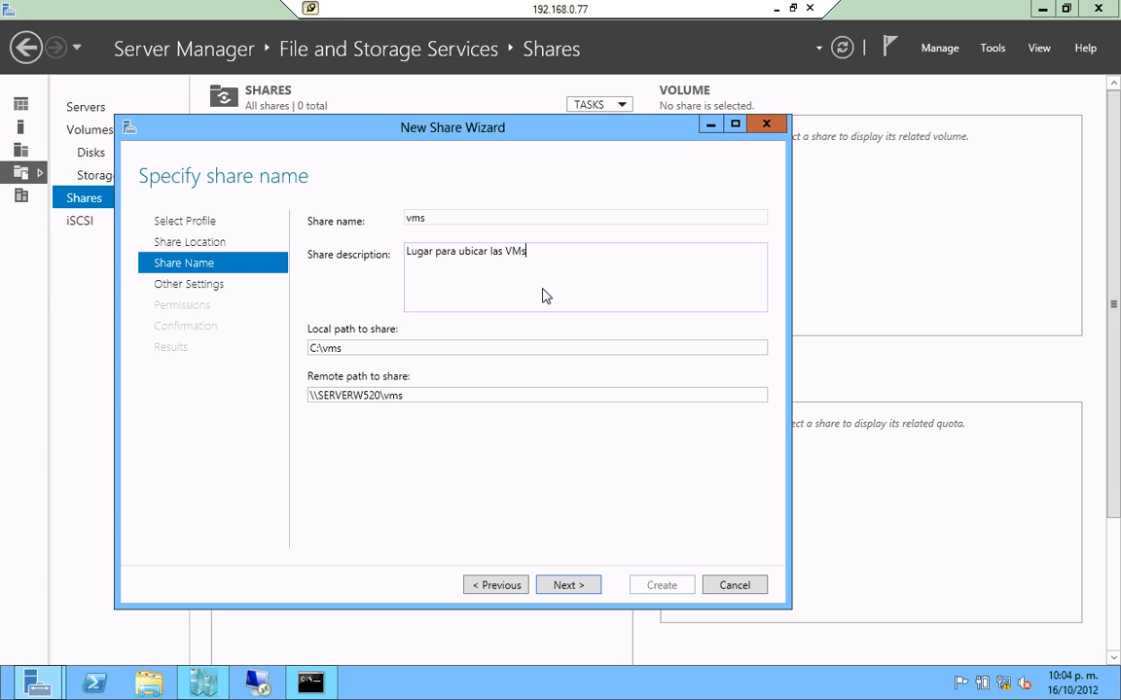
double_click(370, 349)
click(369, 348)
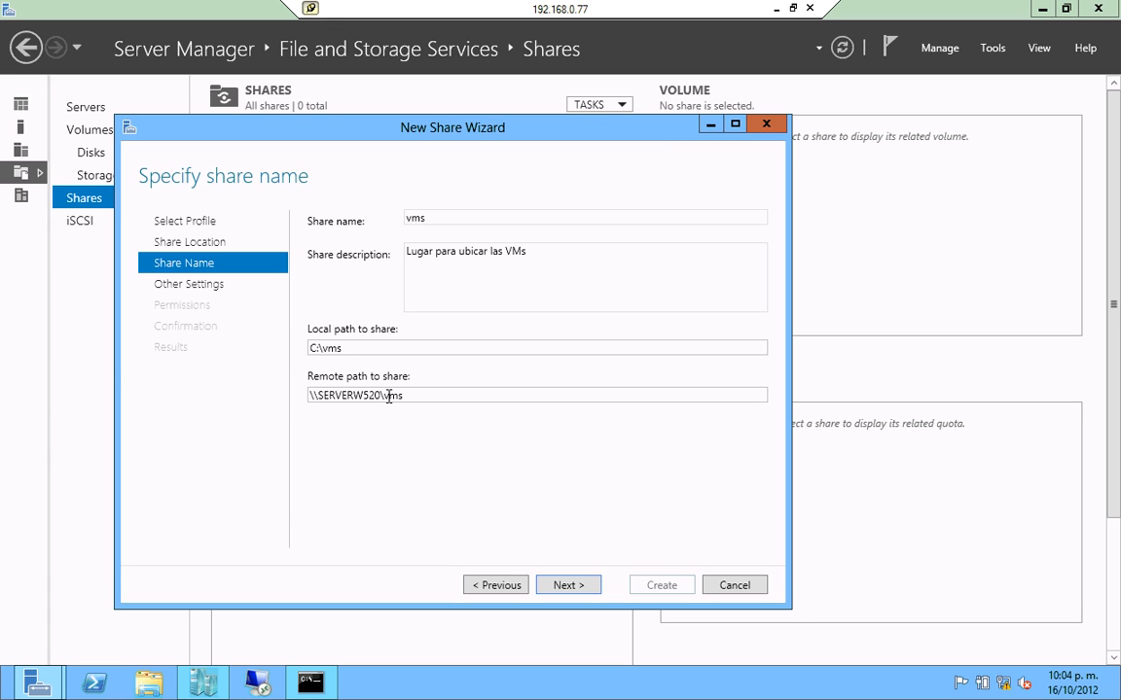
click(569, 587)
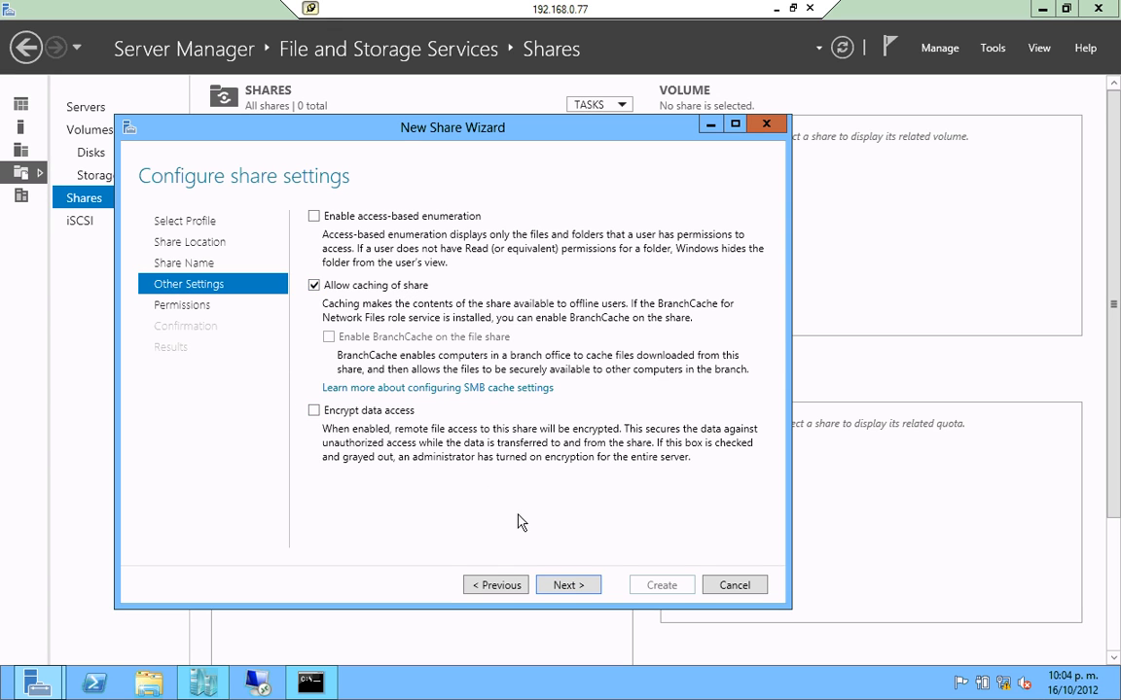
Accept the default share settings and folder permissions, create the vms share and close the wizard
click(560, 585)
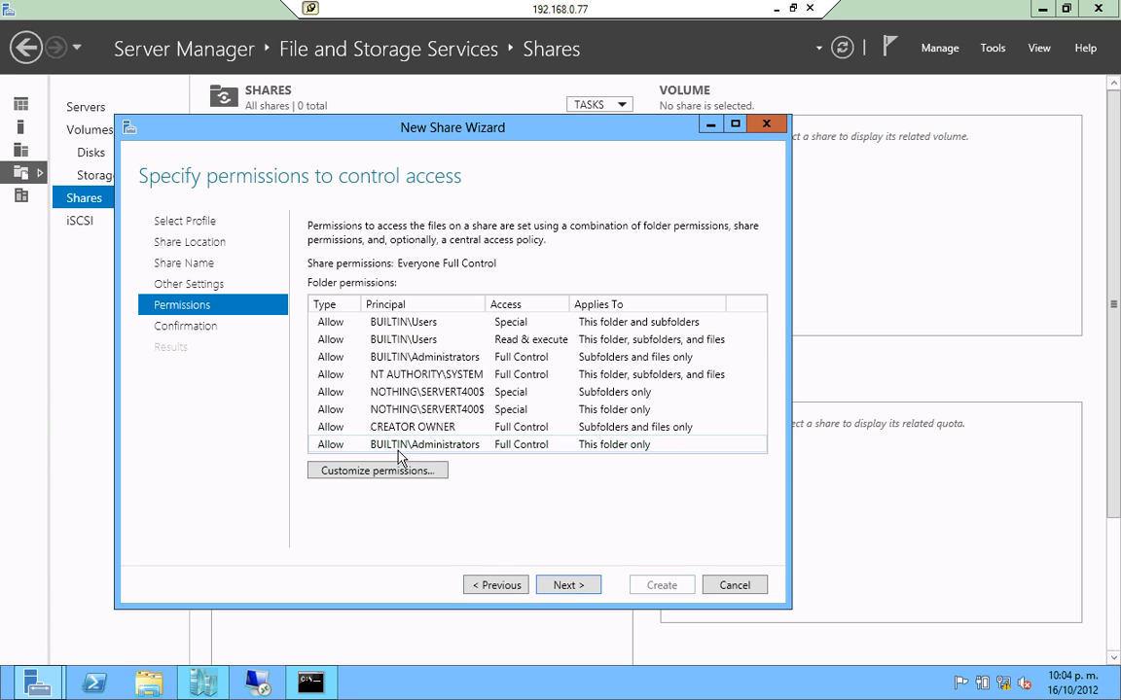
drag(273, 131, 382, 133)
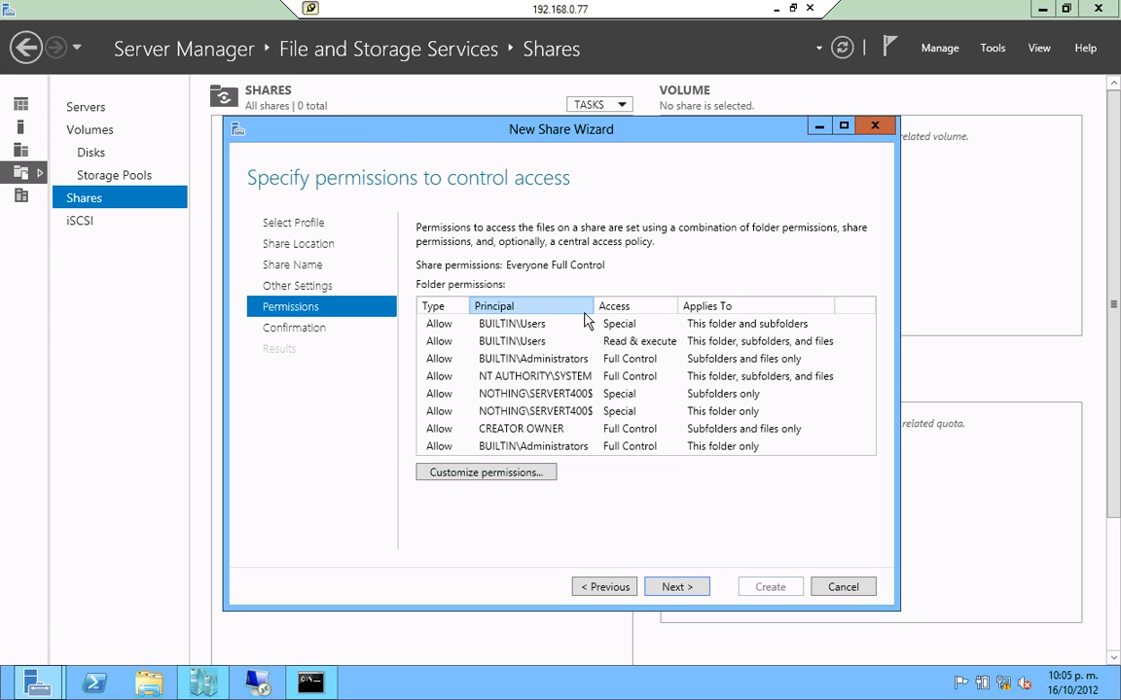
click(672, 588)
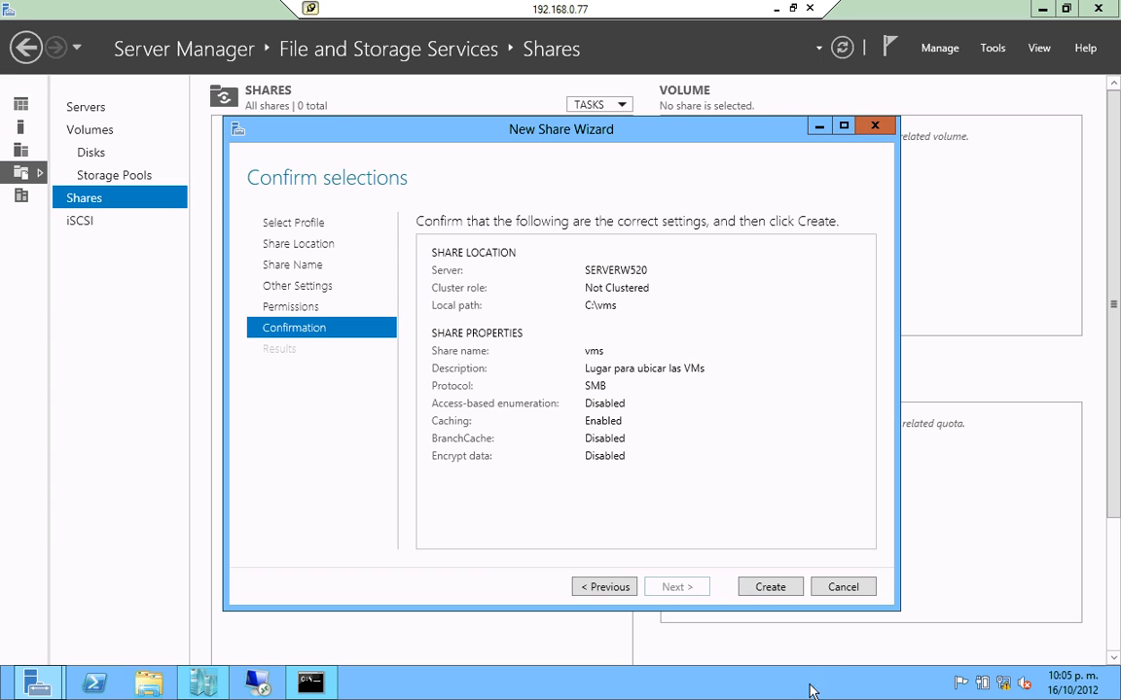
click(770, 588)
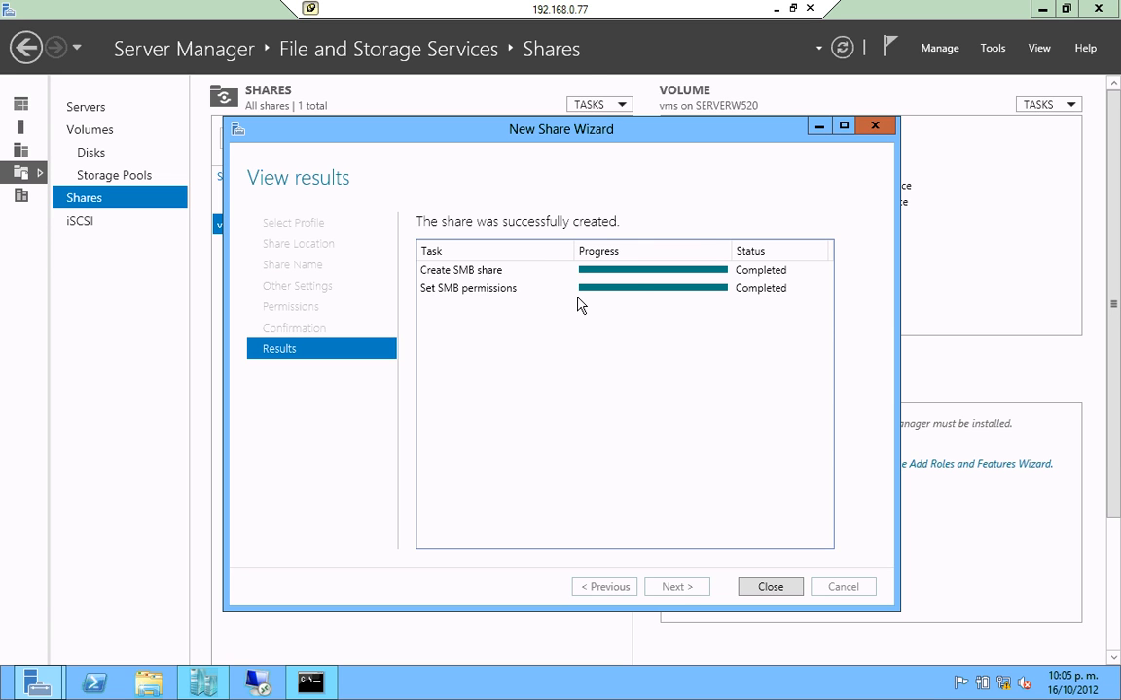
click(777, 587)
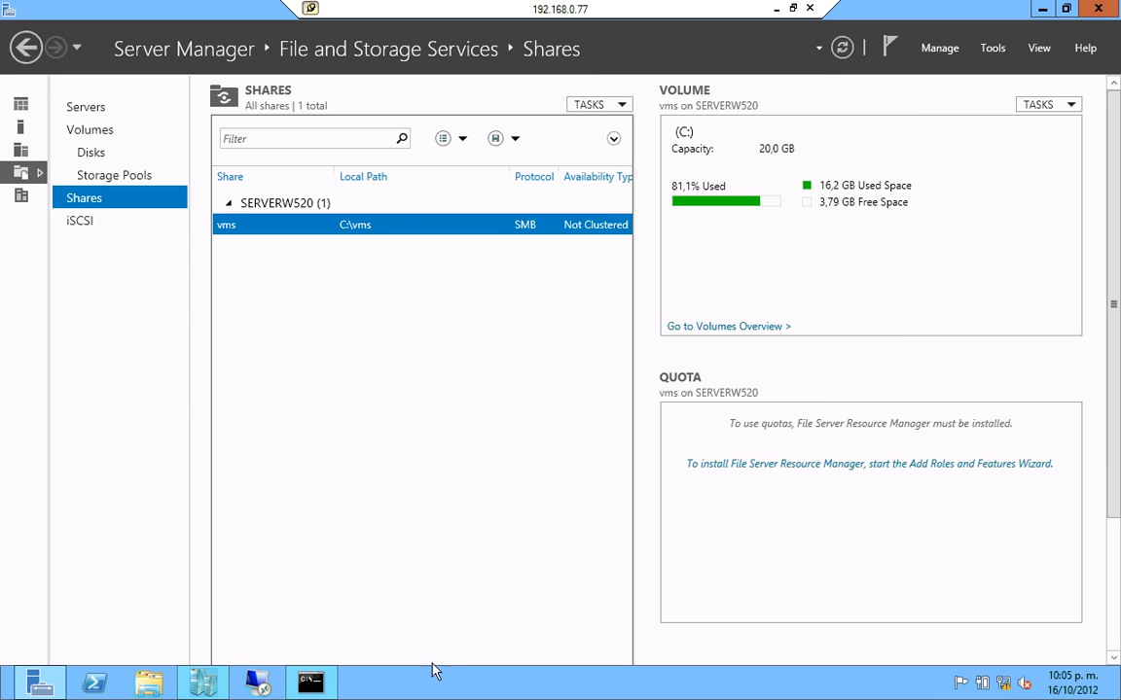
Return to Command Prompt and clear its screen with the cls command
click(311, 683)
text(c)
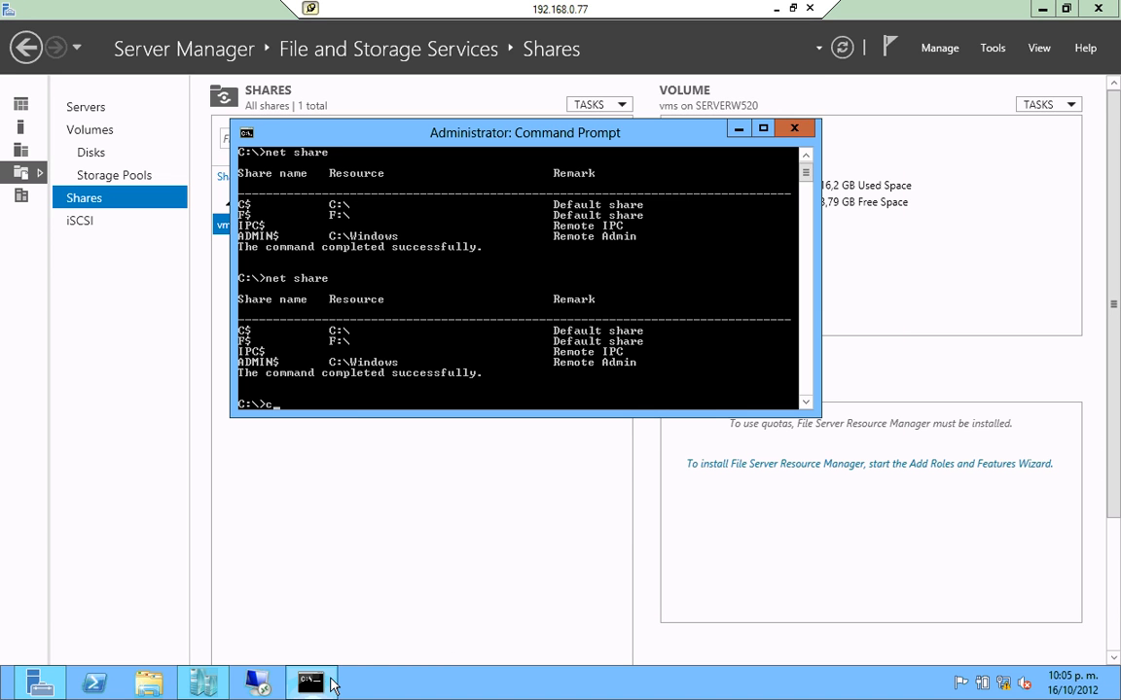
text(ls)
key(Return)
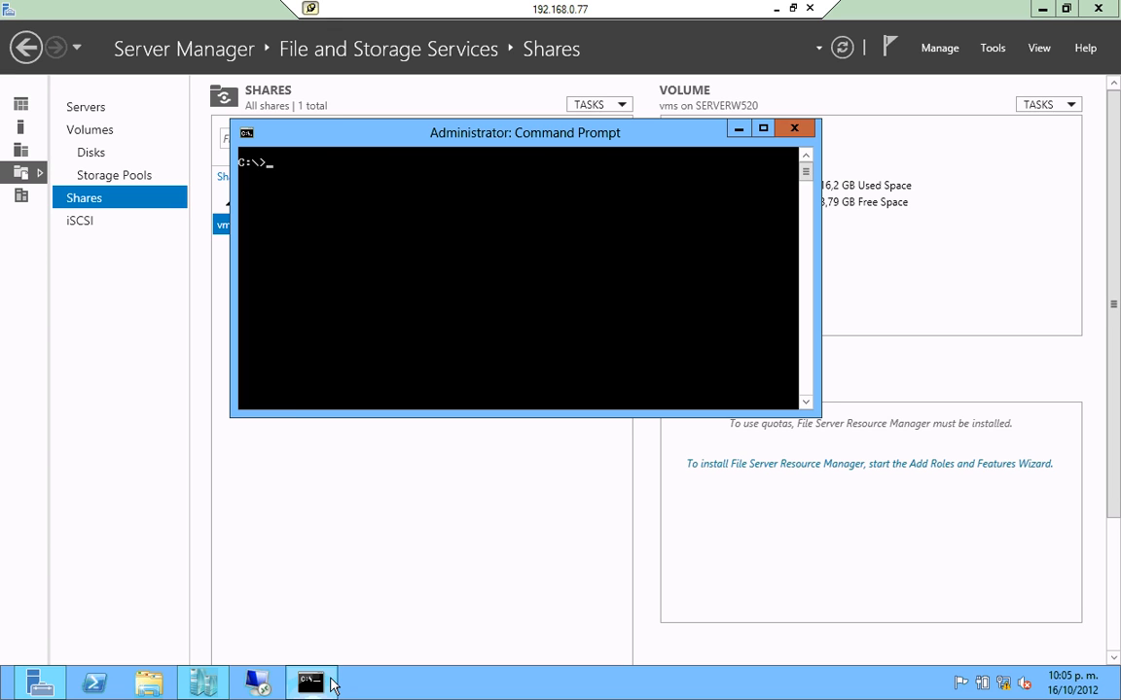
List the server's shares with the net share command
text(net share)
key(Return)
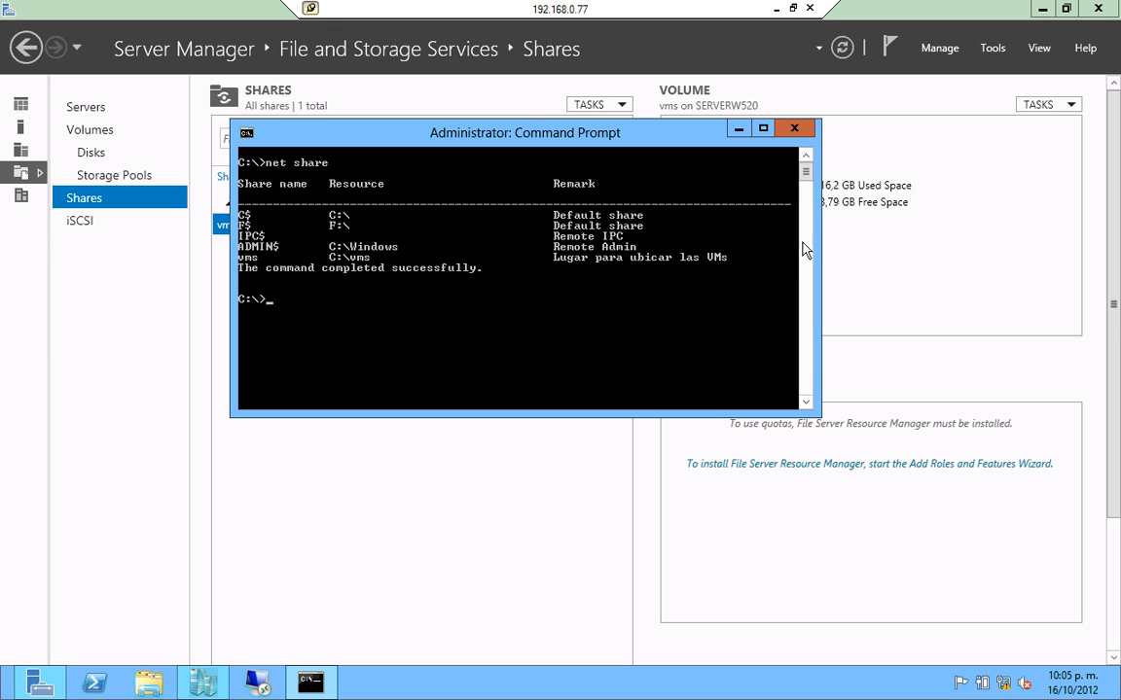
Switch to the 192.168.0.99 remote session and start a new virtual machine named Win8-01 on SERVERT400
click(773, 10)
click(245, 691)
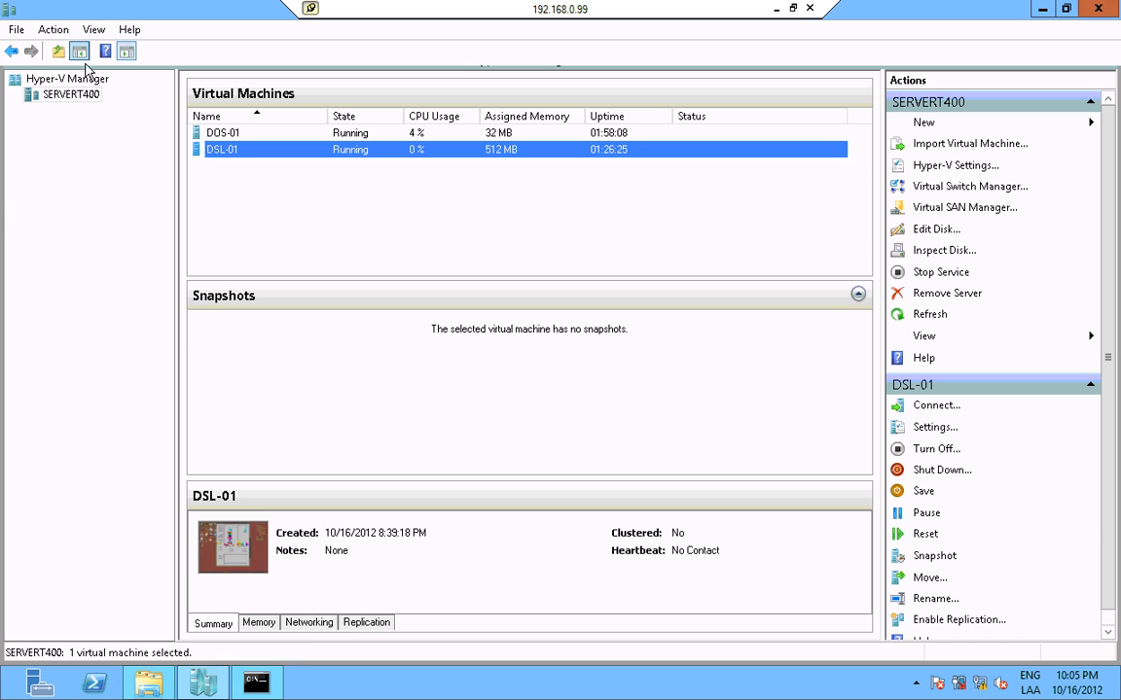
right_click(81, 94)
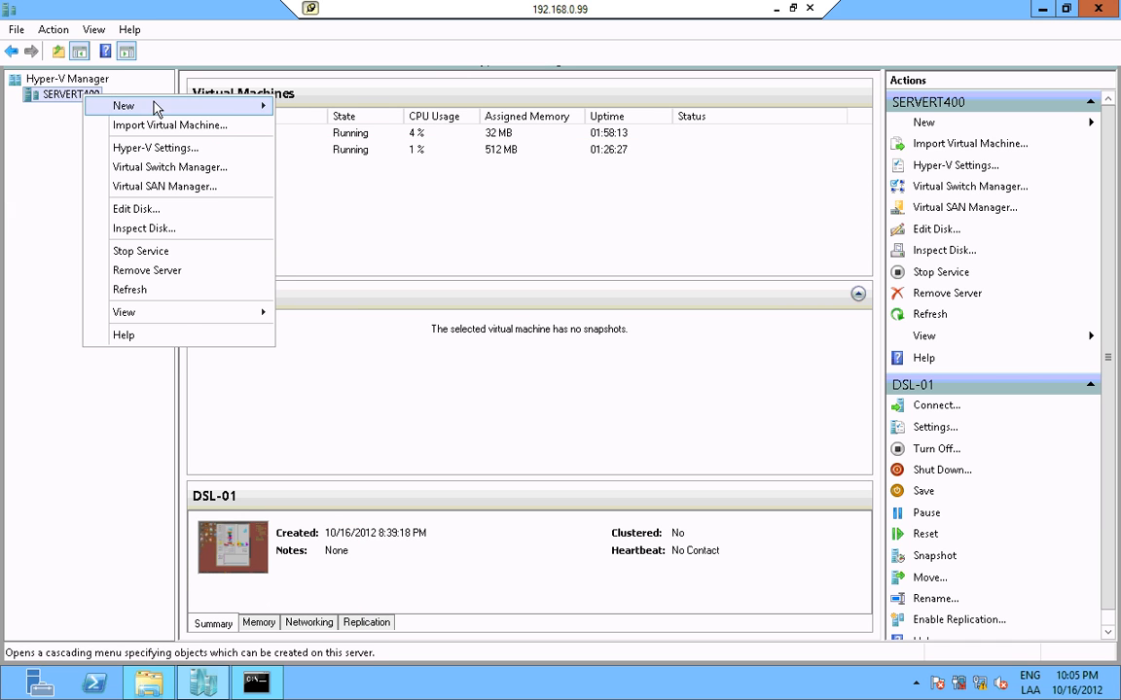
mouse_move(156, 107)
click(296, 105)
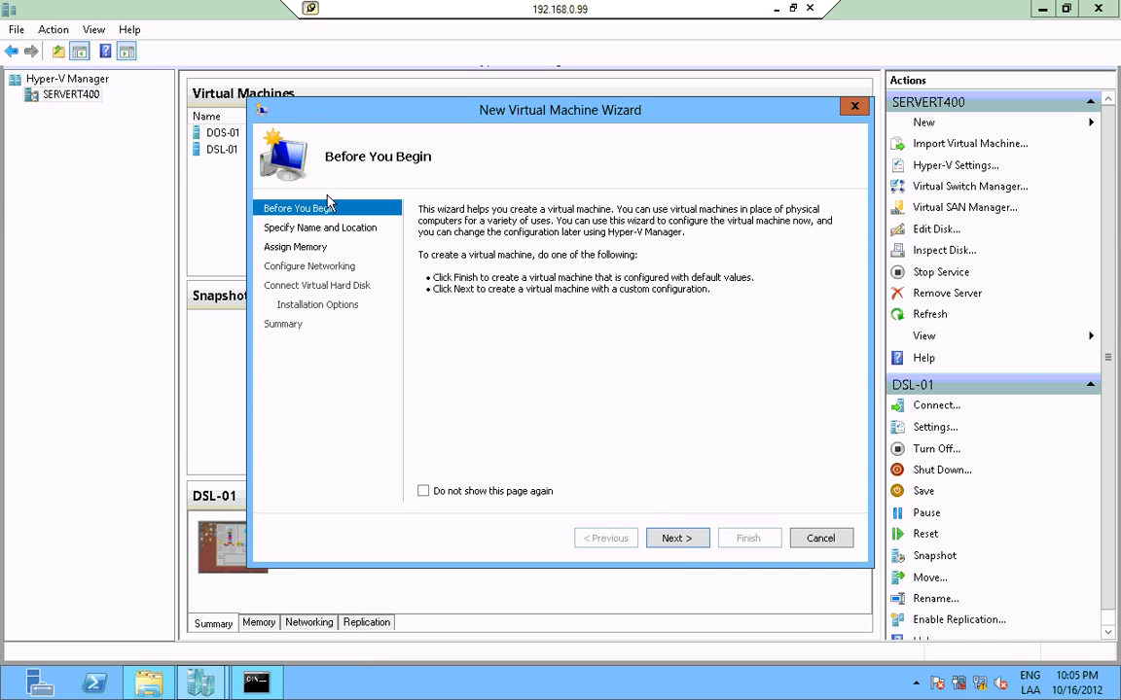
click(674, 541)
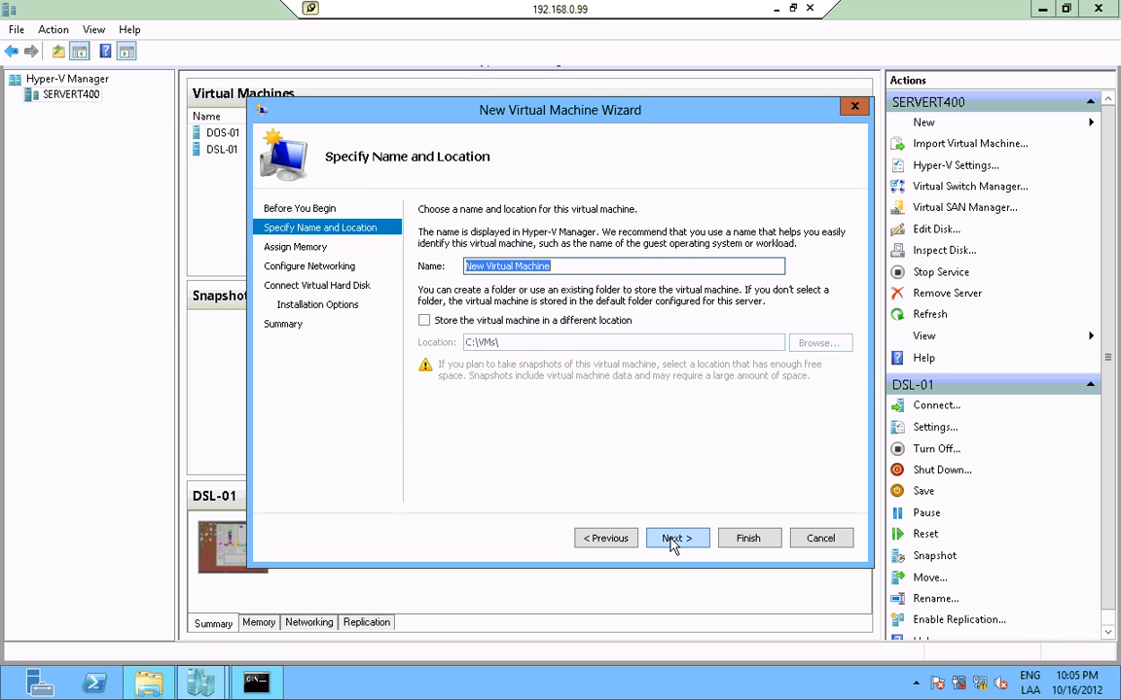
text(Win)
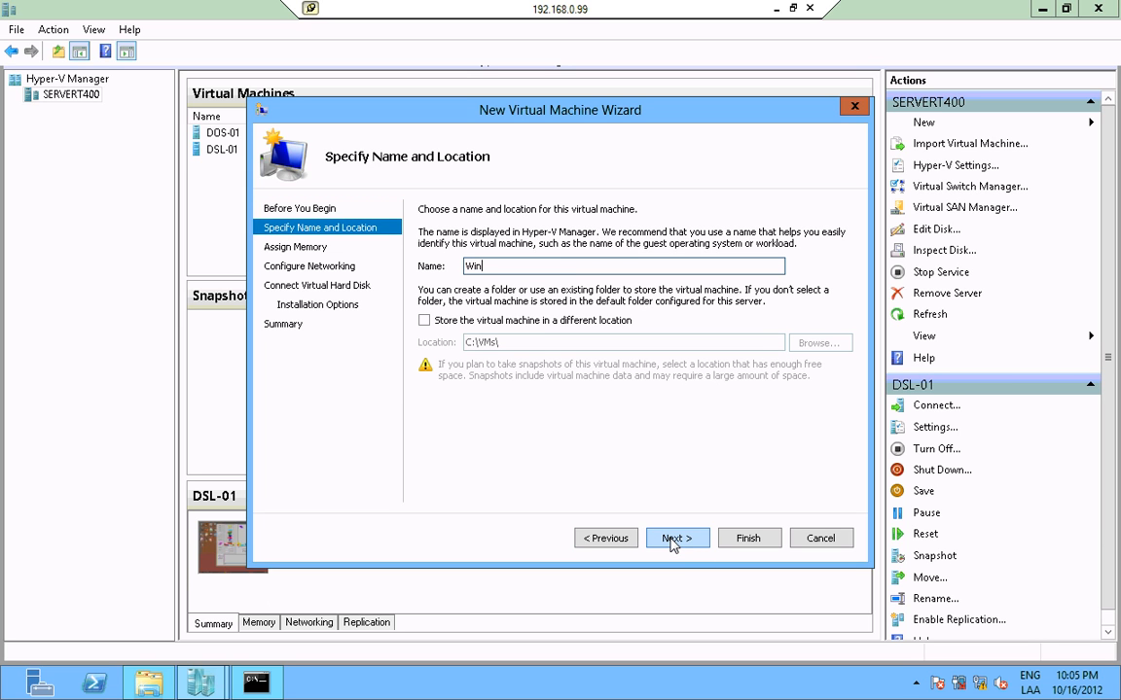
text(8-01)
click(695, 540)
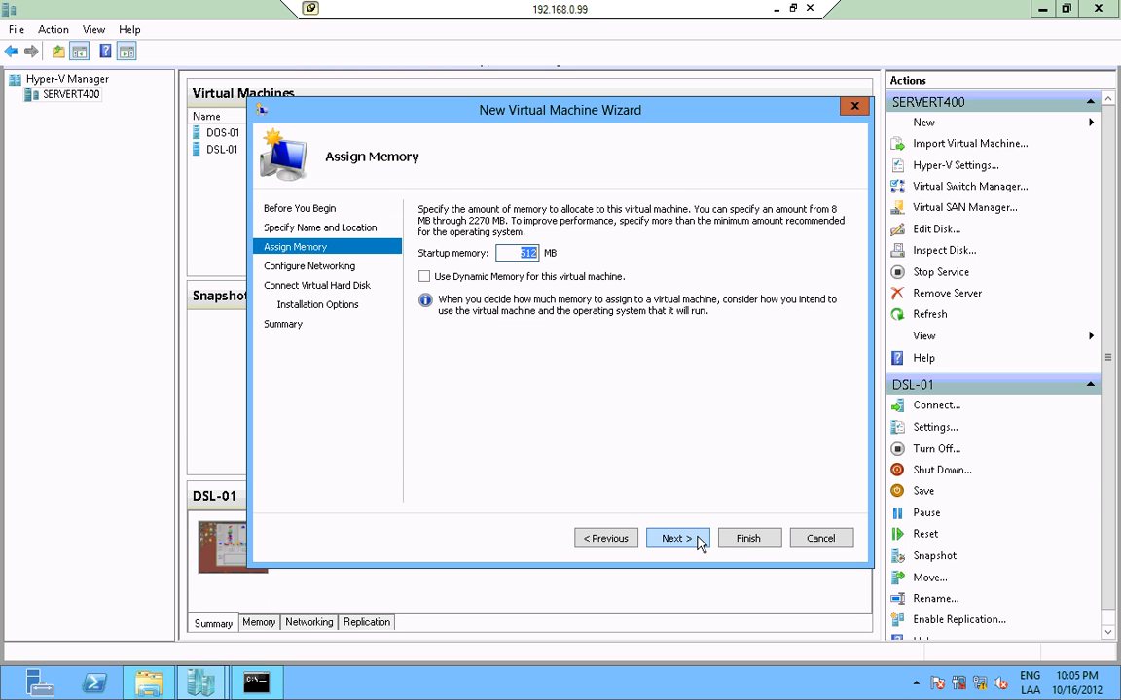
Assign 1024 MB of startup memory to the new virtual machine and connect it to the Externa network
text(1024)
click(676, 542)
click(793, 244)
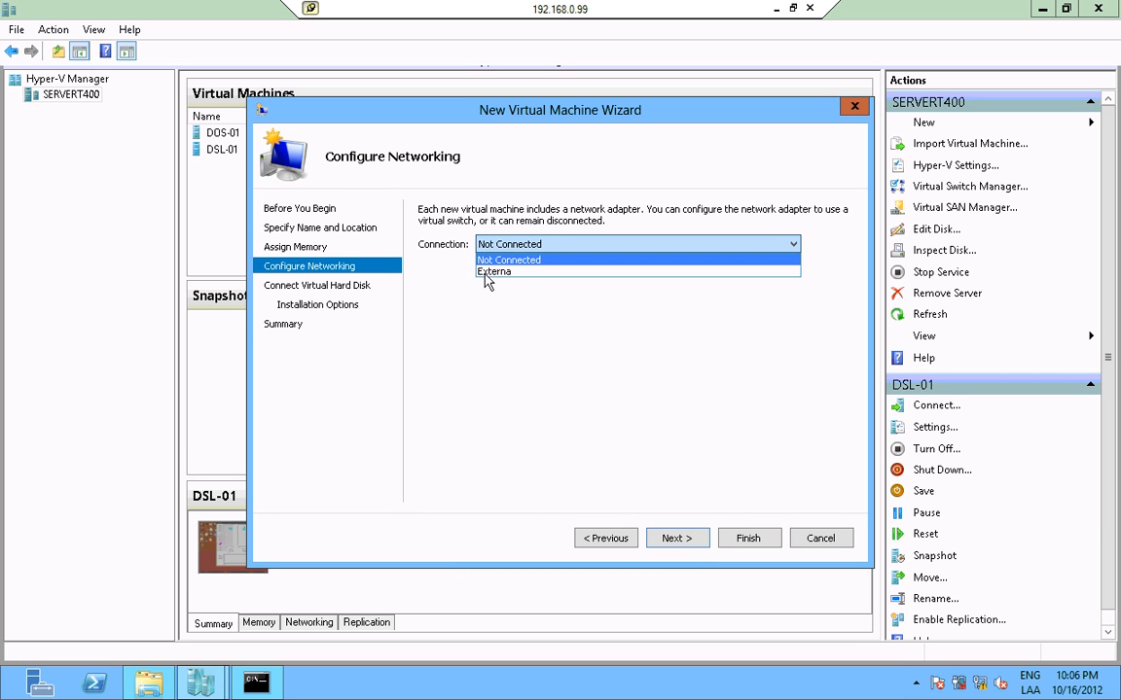
click(493, 273)
click(673, 538)
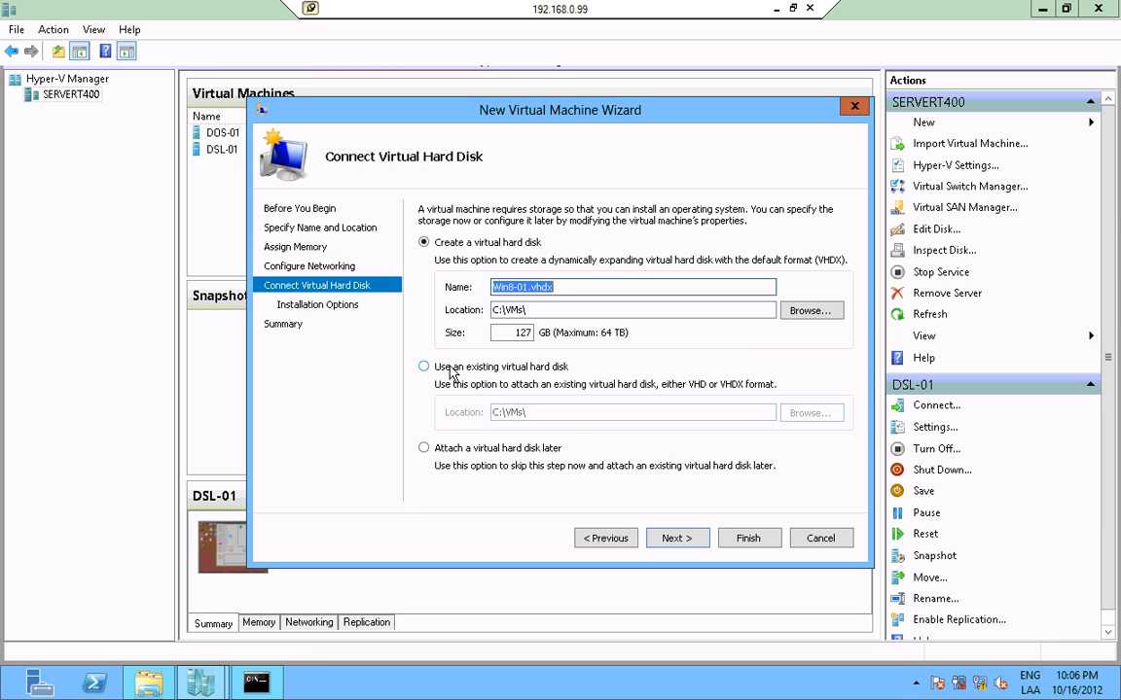
Choose to attach a virtual hard disk later and finish creating the Win8-01 virtual machine
click(474, 449)
click(674, 541)
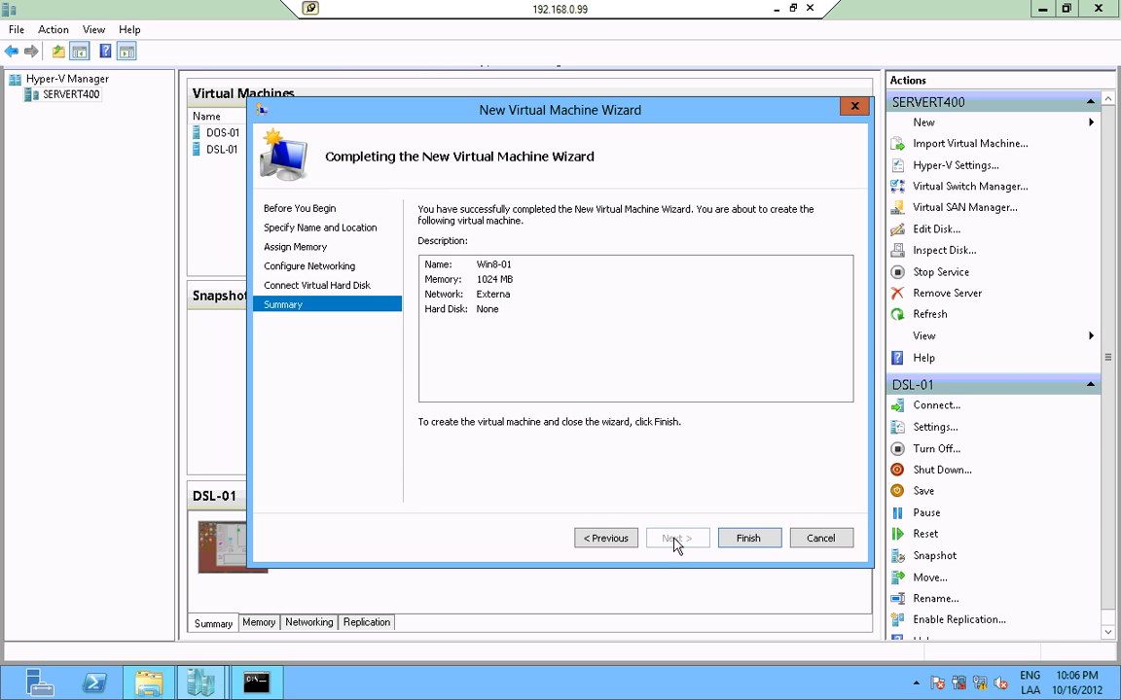
click(748, 539)
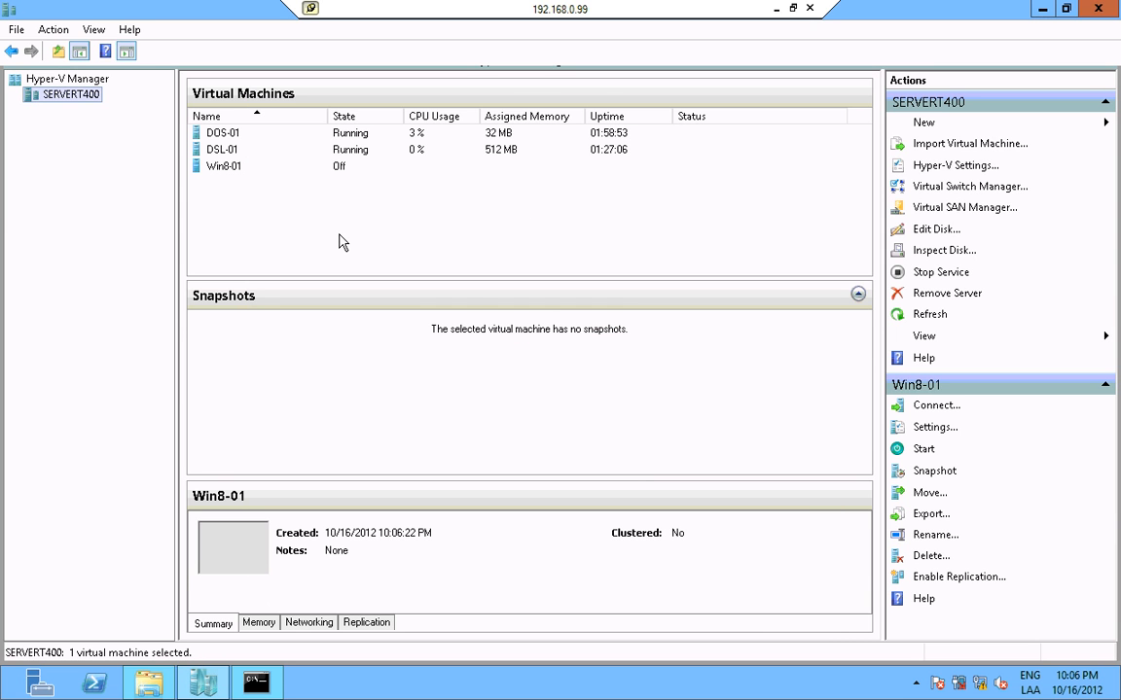
Open the Win8-01 virtual machine's settings and add a hard drive to IDE Controller 0
click(242, 169)
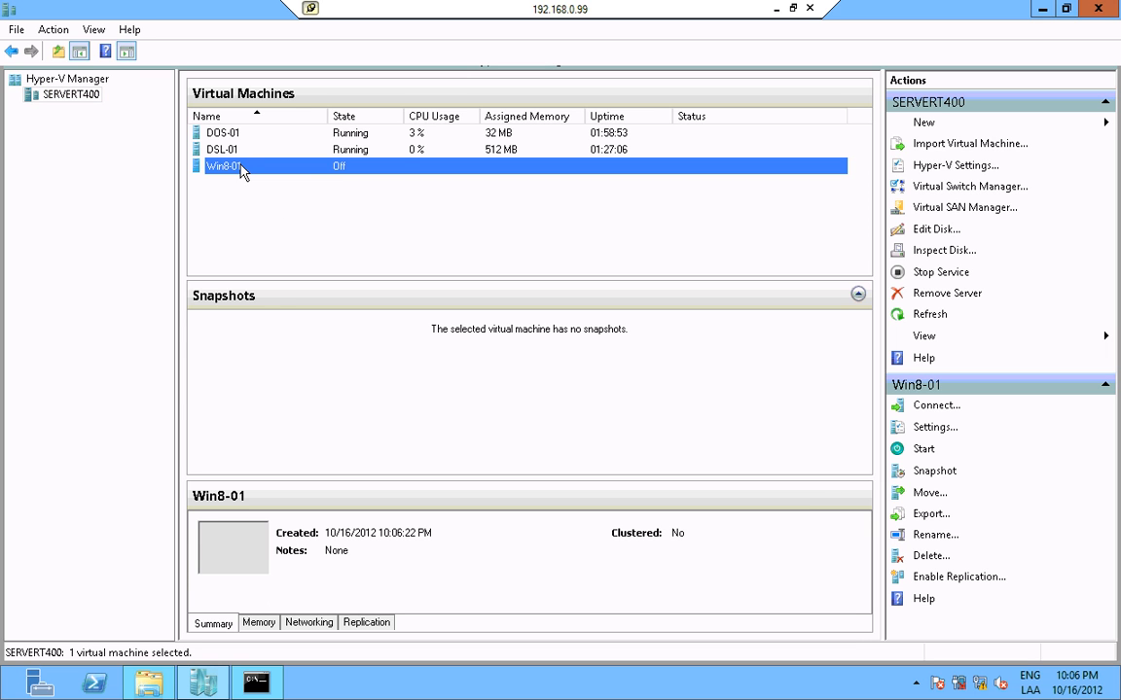
right_click(242, 170)
click(282, 201)
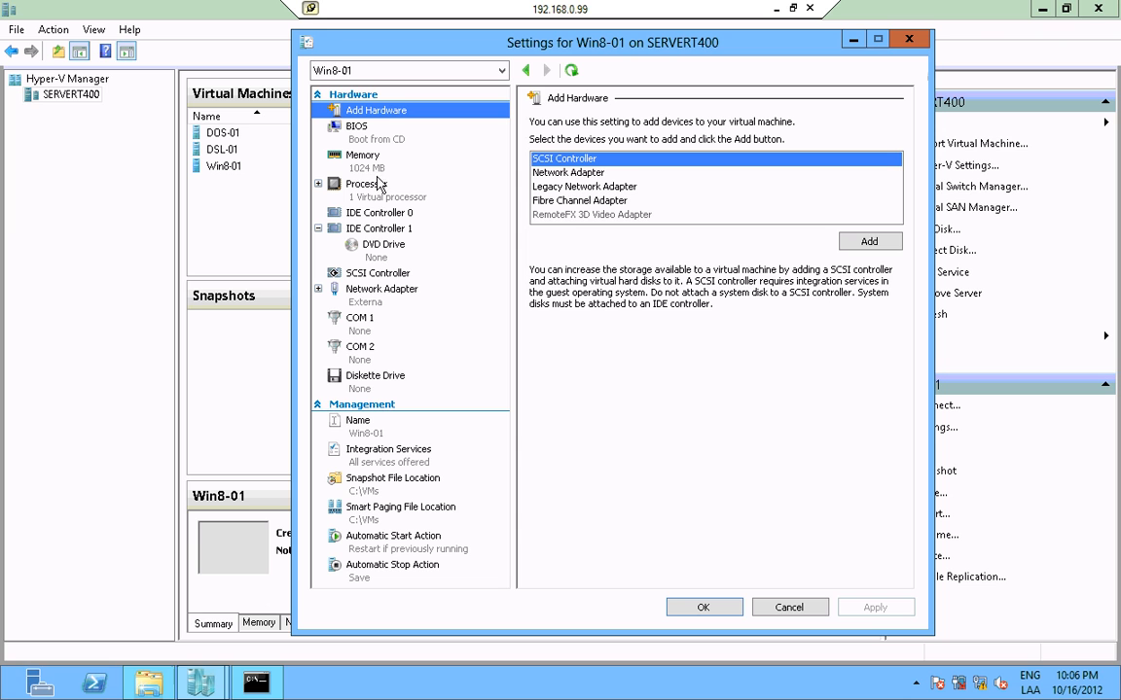
click(379, 214)
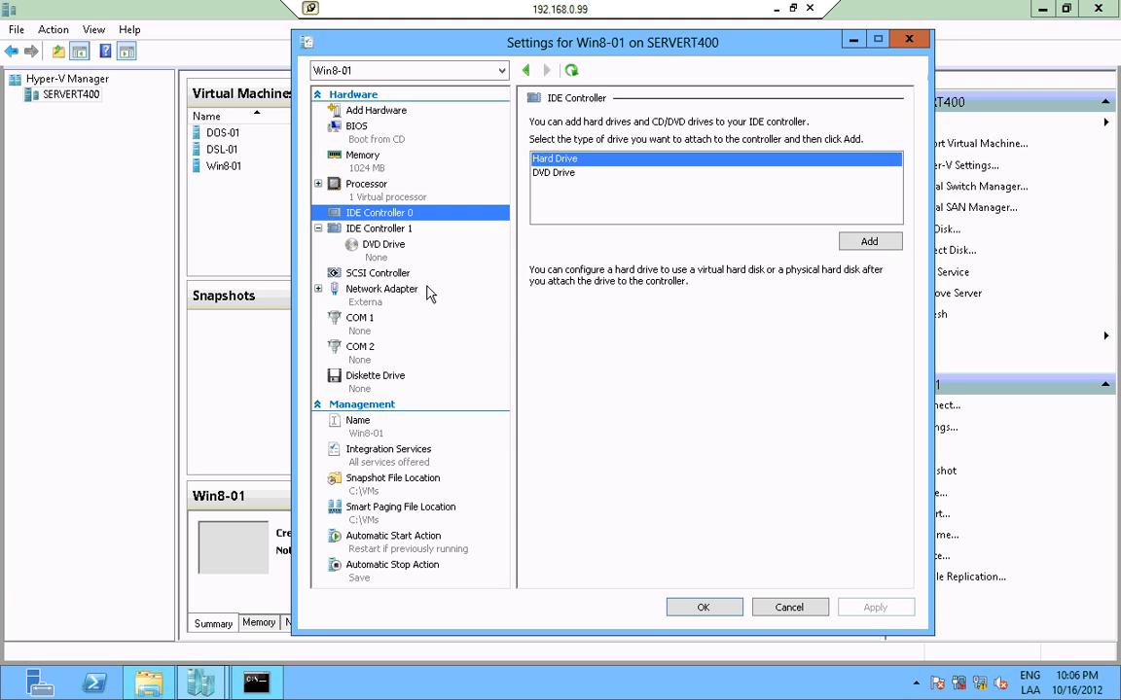
click(862, 243)
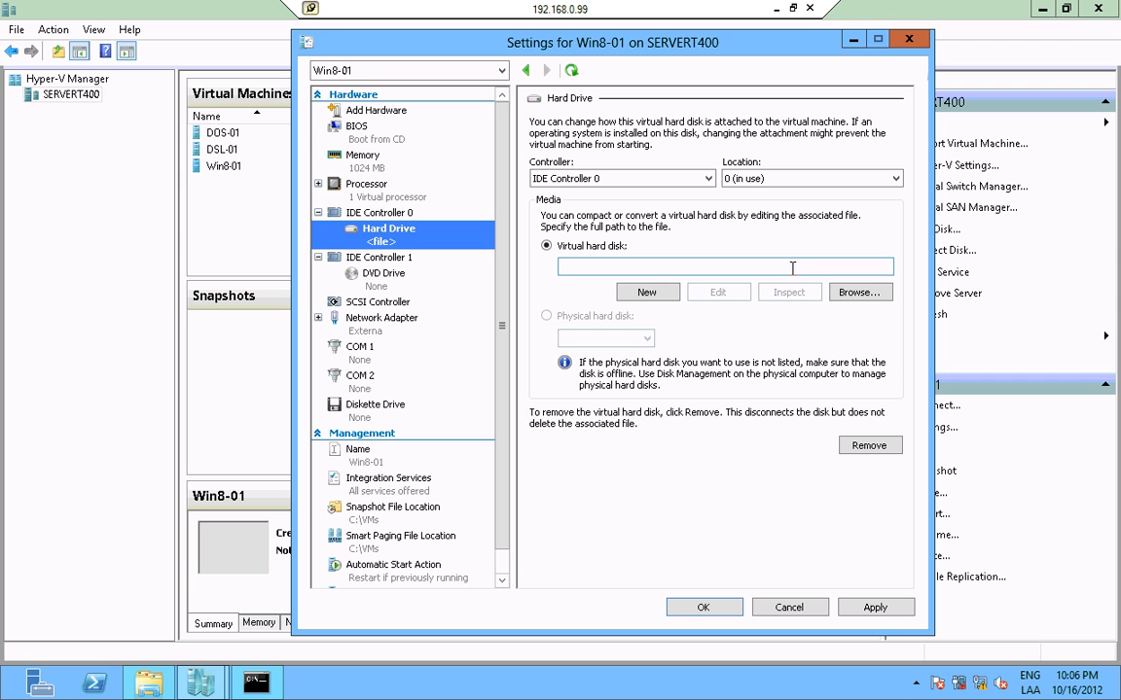
Start a new virtual hard disk for the drive, using the VHDX format and the dynamically expanding type
click(656, 298)
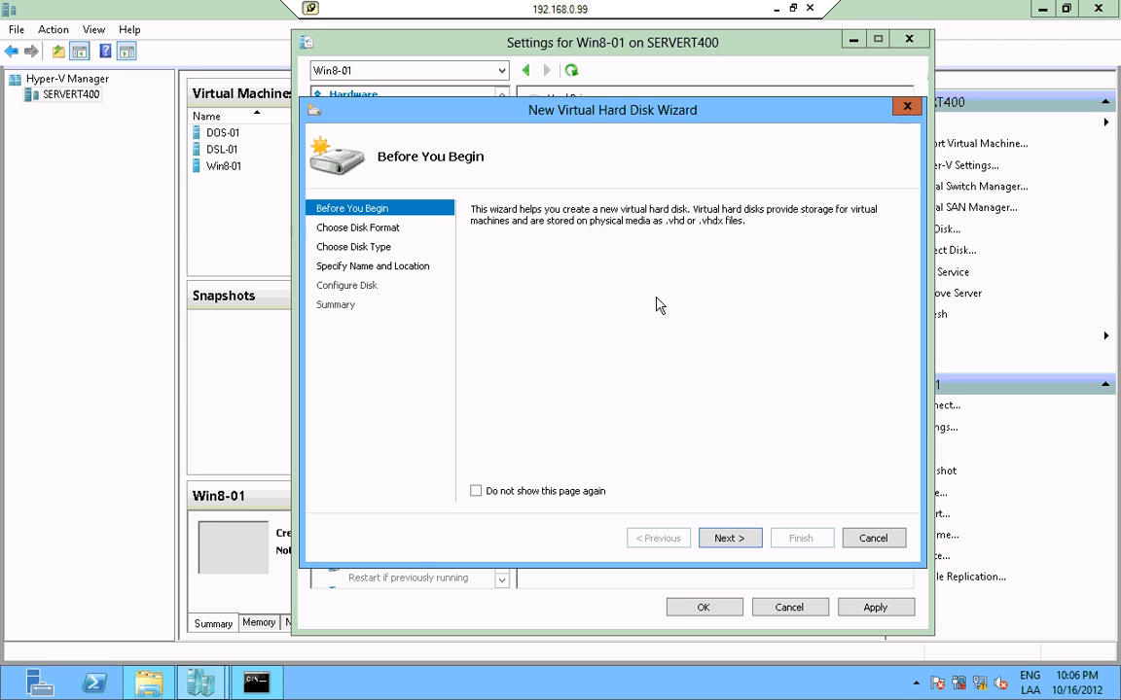
click(728, 539)
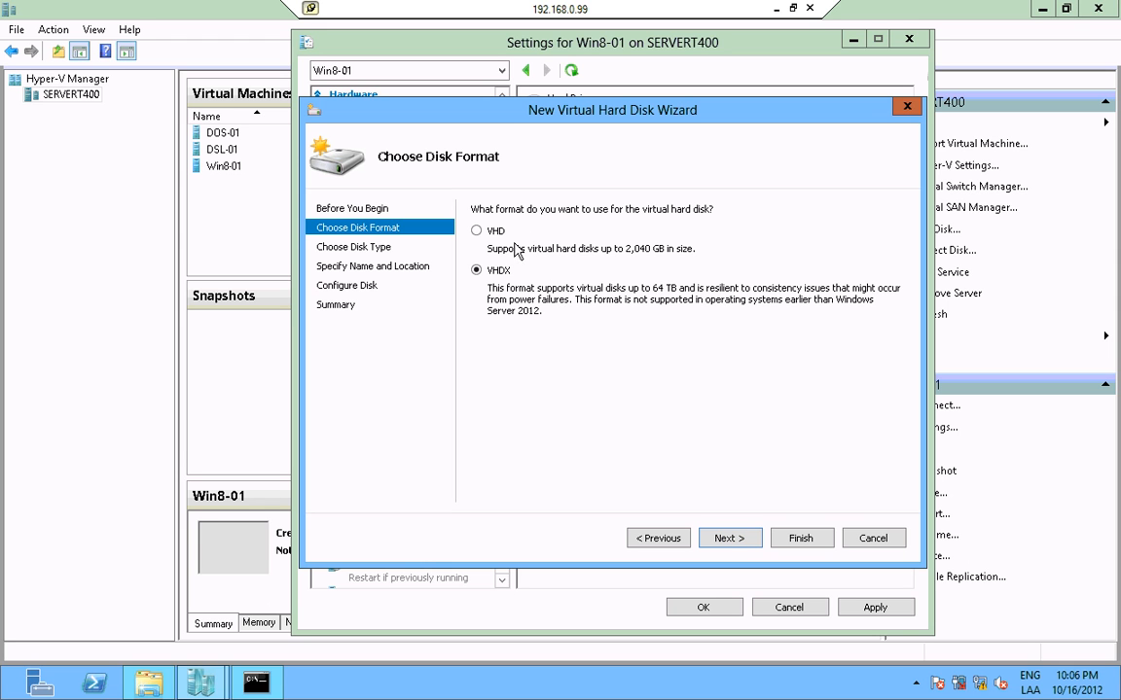
click(717, 539)
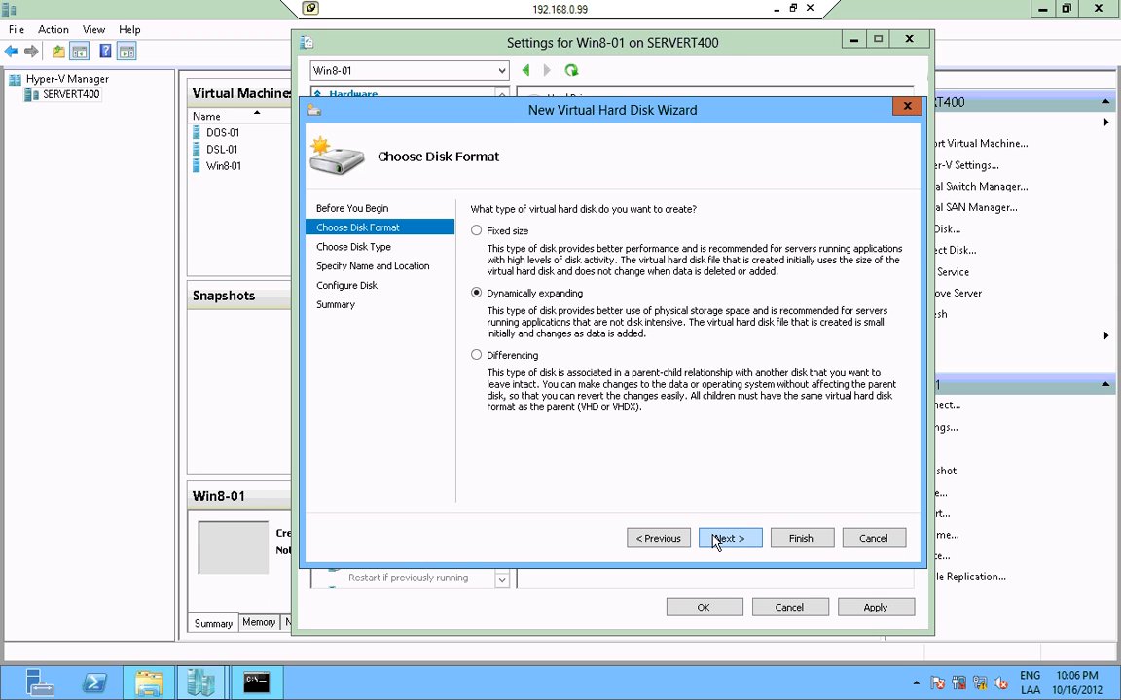
click(660, 539)
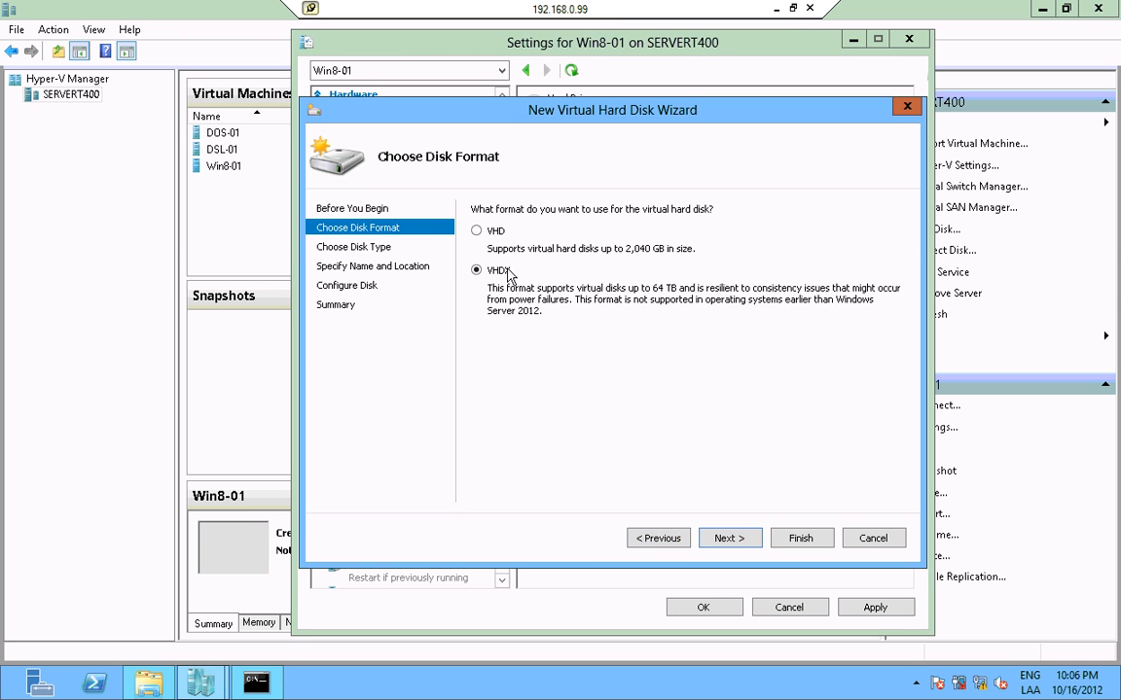
click(730, 538)
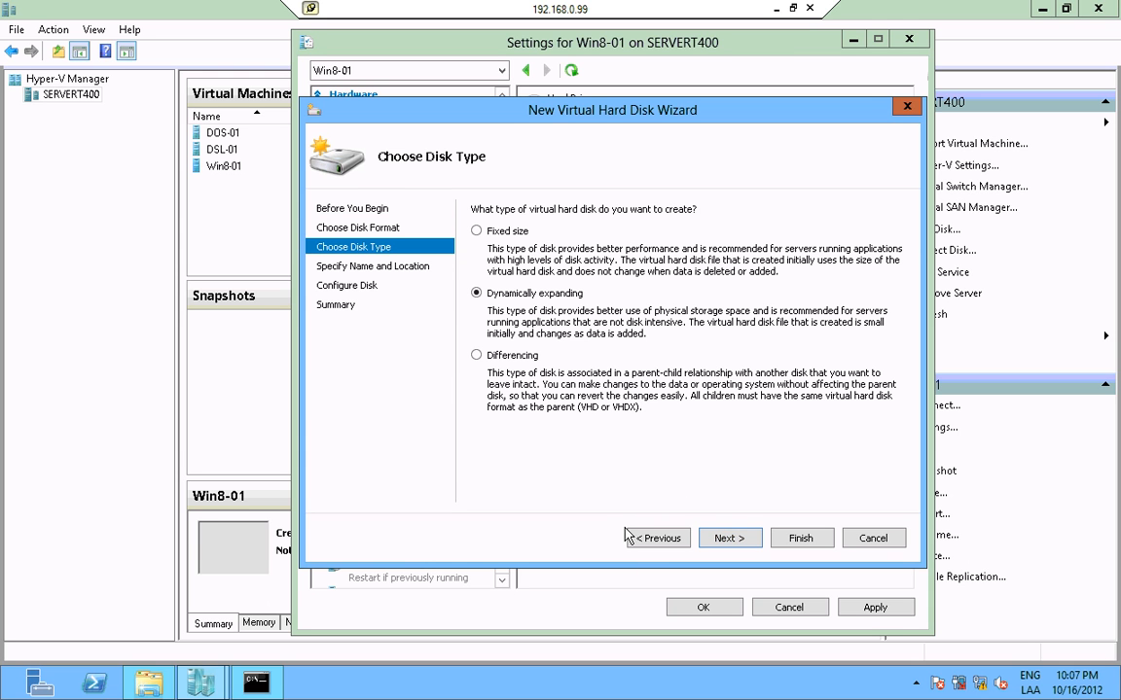
click(731, 540)
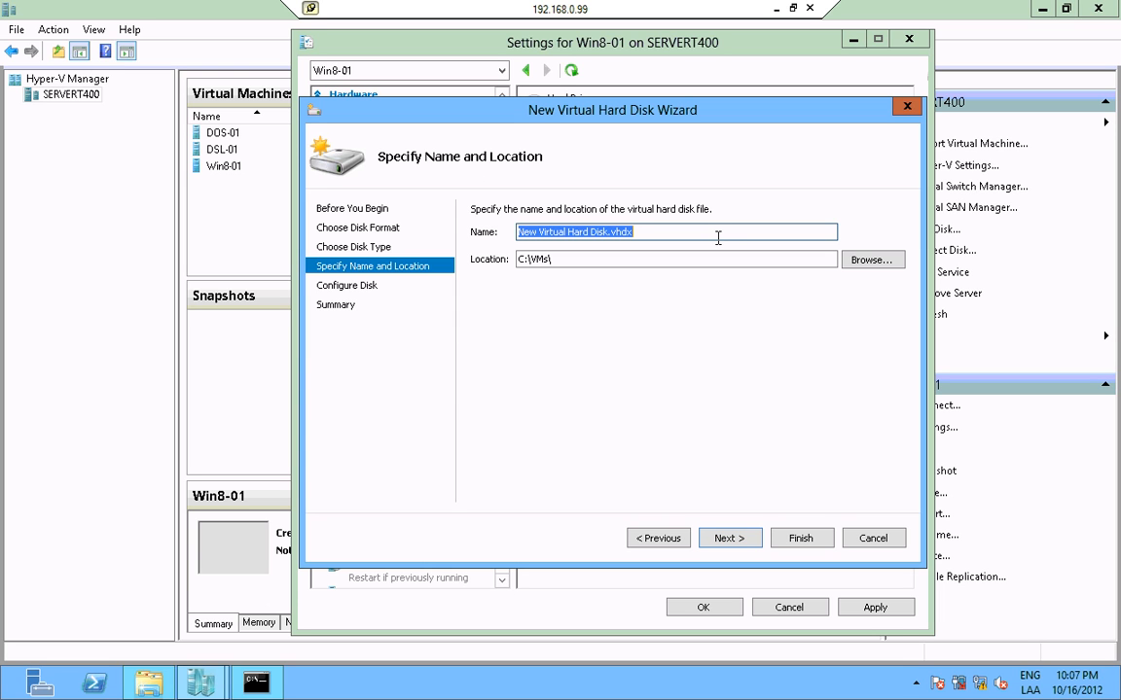
Name the virtual hard disk file Disk1-Win8.vhdx
key(Home)
key(shift+Right)
key(shift+Right)
key(shift+Right)
key(shift+Right)
key(shift+Right)
key(shift+Right)
key(shift+Right)
key(shift+Right)
key(shift+Right)
key(shift+Right)
key(shift+Right)
key(shift+Right)
key(shift+Right)
key(Delete)
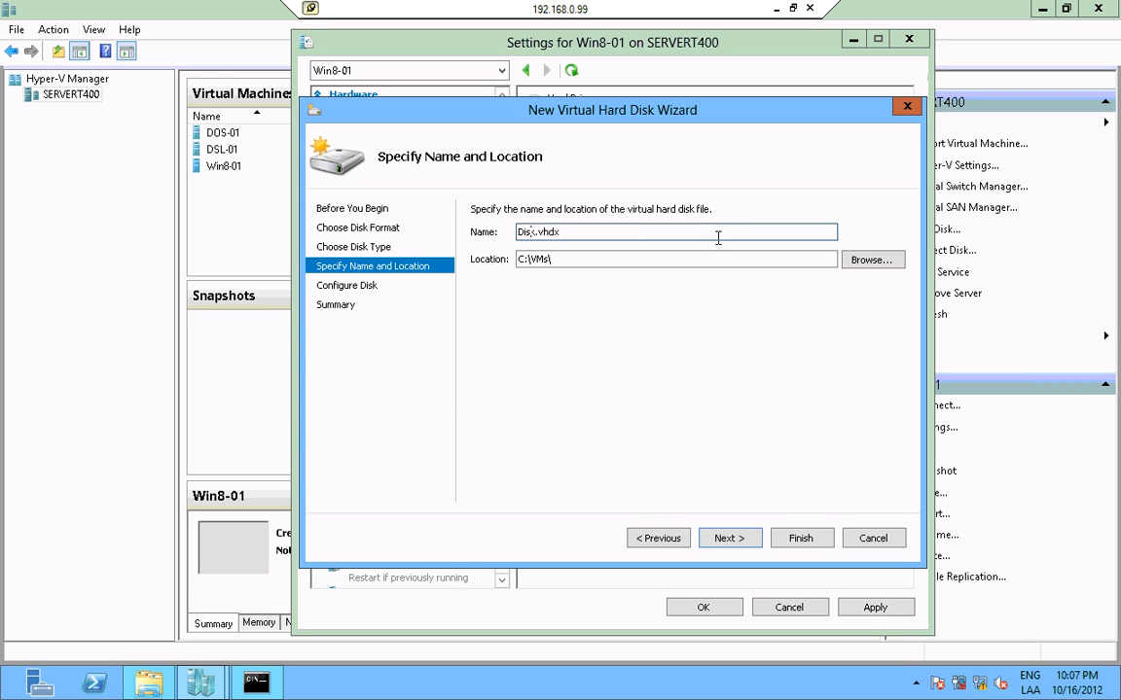
text(1-Win8)
Set the virtual hard disk's location to the network share \\serverw520\vms
click(580, 261)
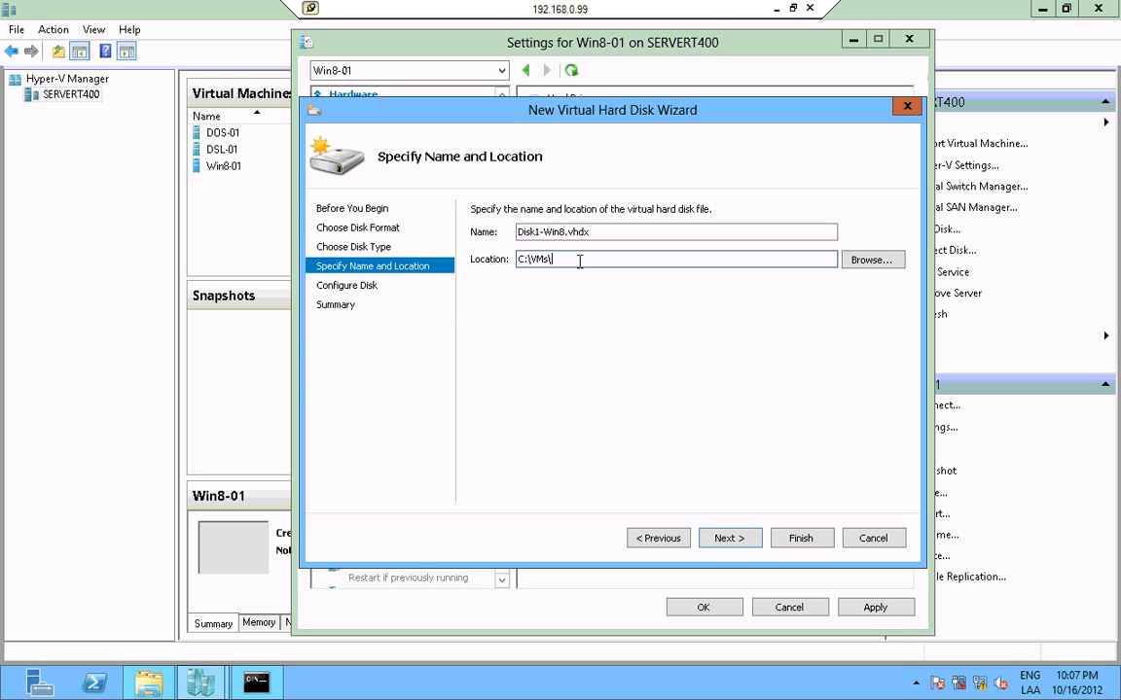
click(887, 262)
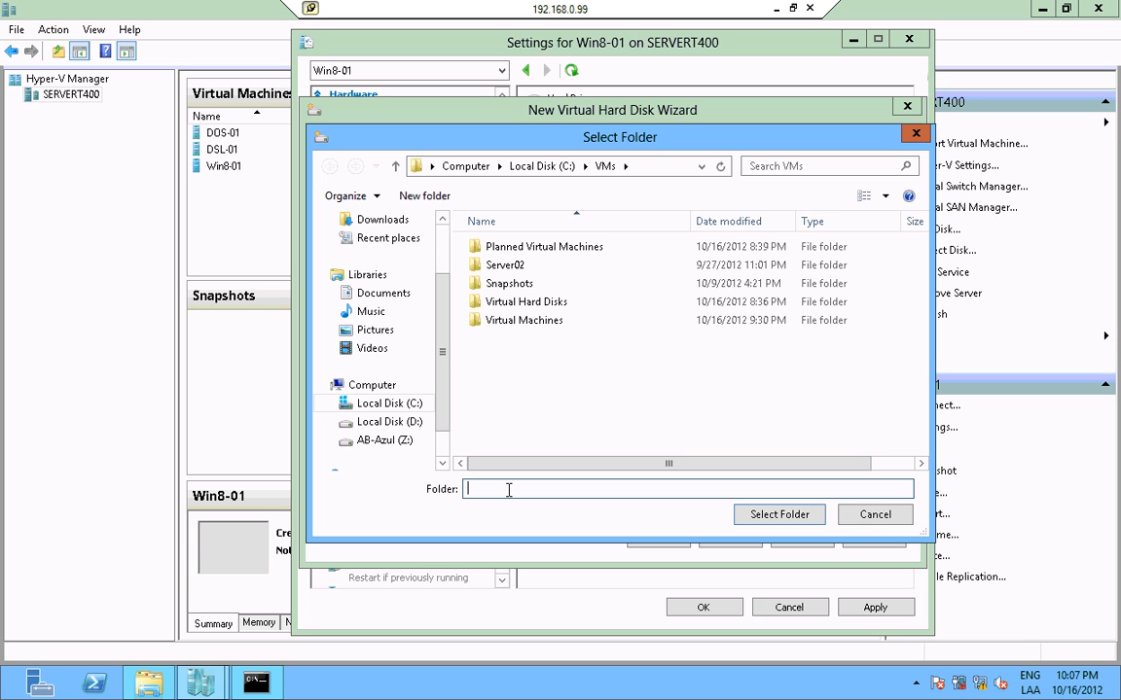
text(\\)
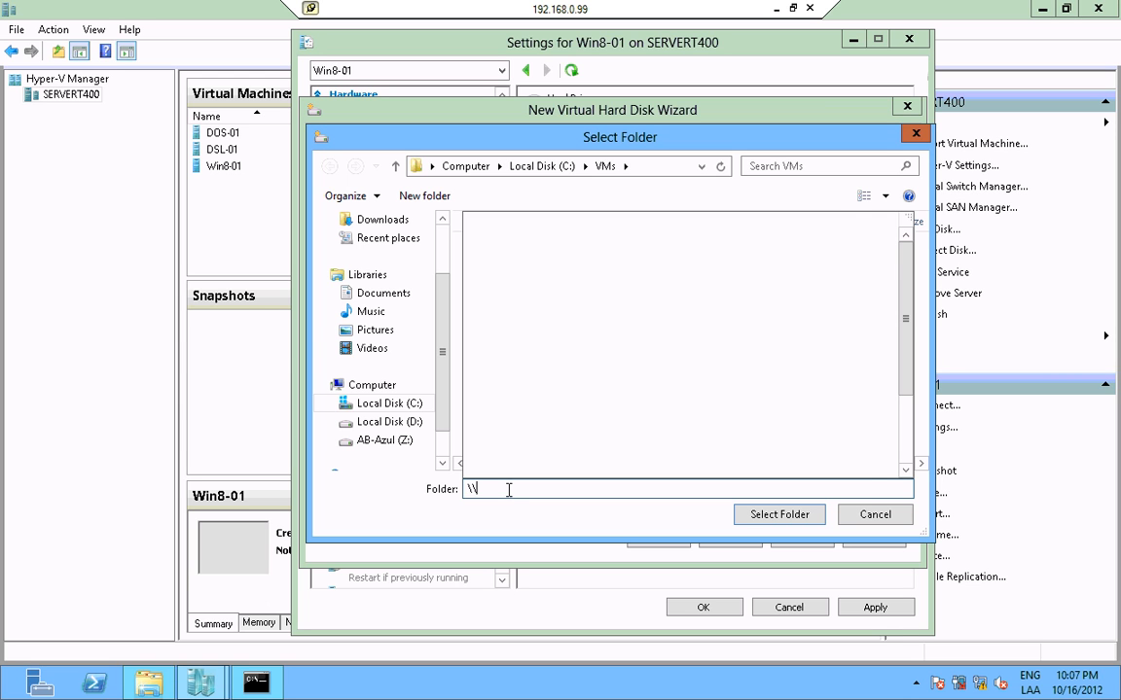
text(serverw52)
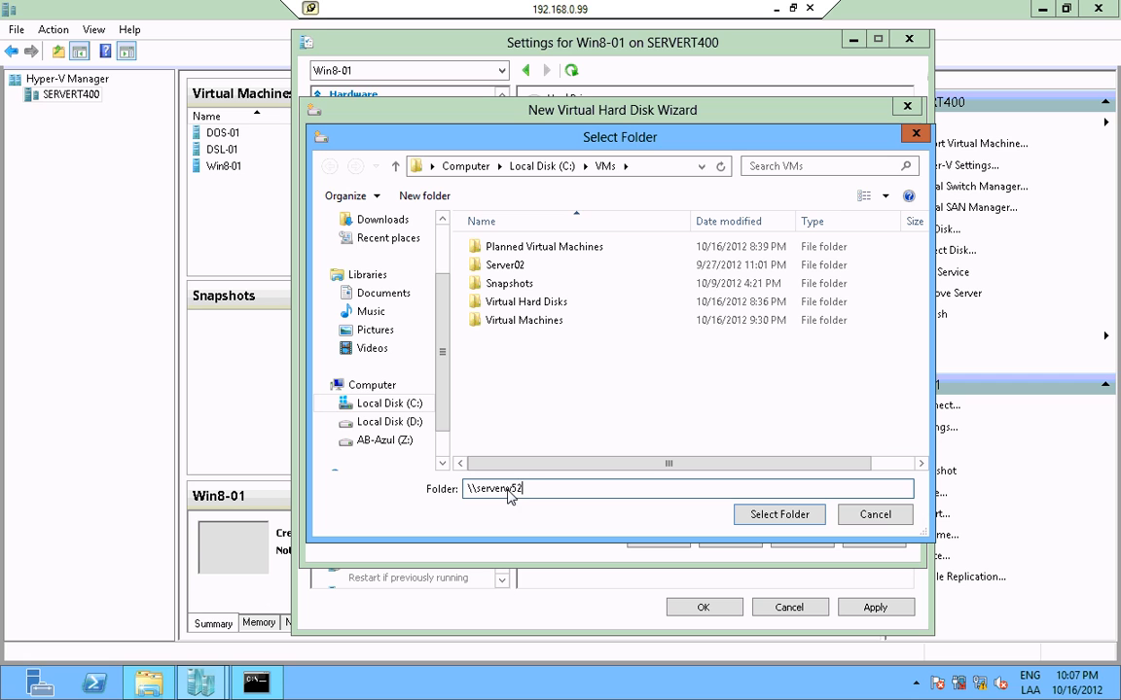
text(0\)
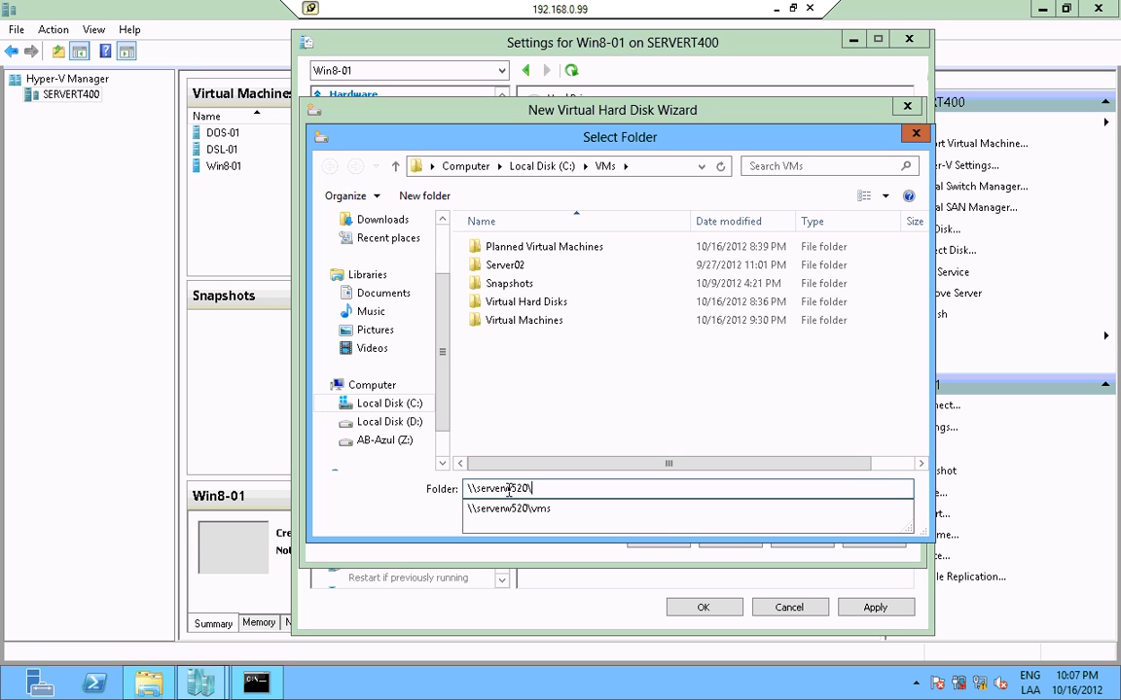
text(vms)
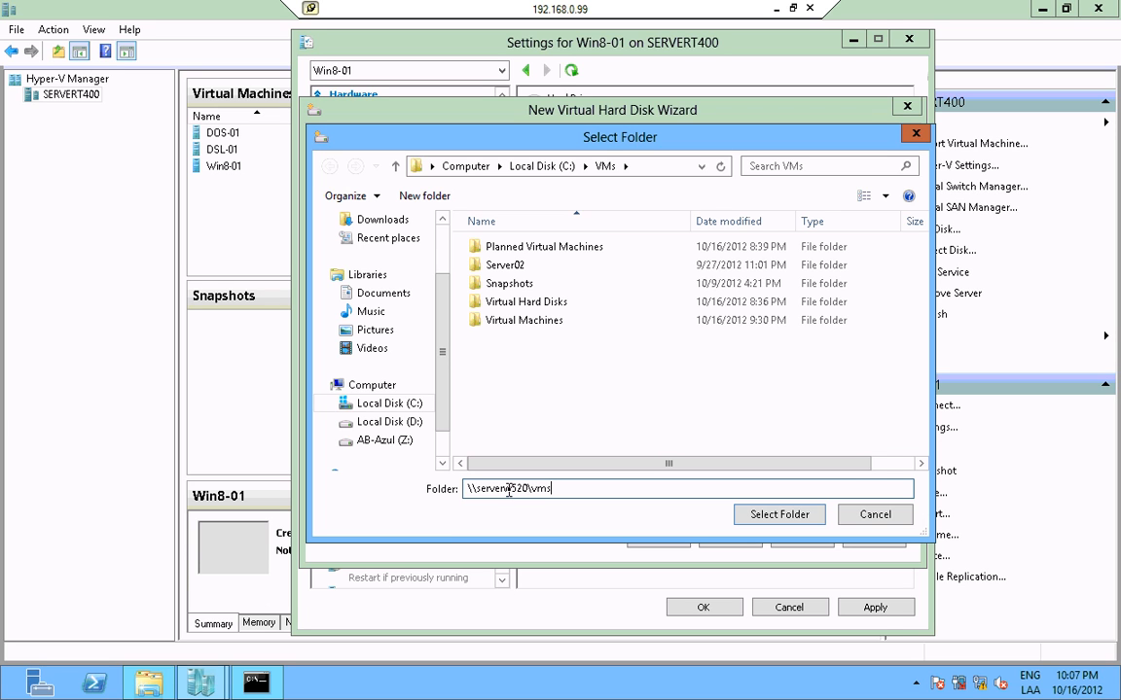
click(788, 517)
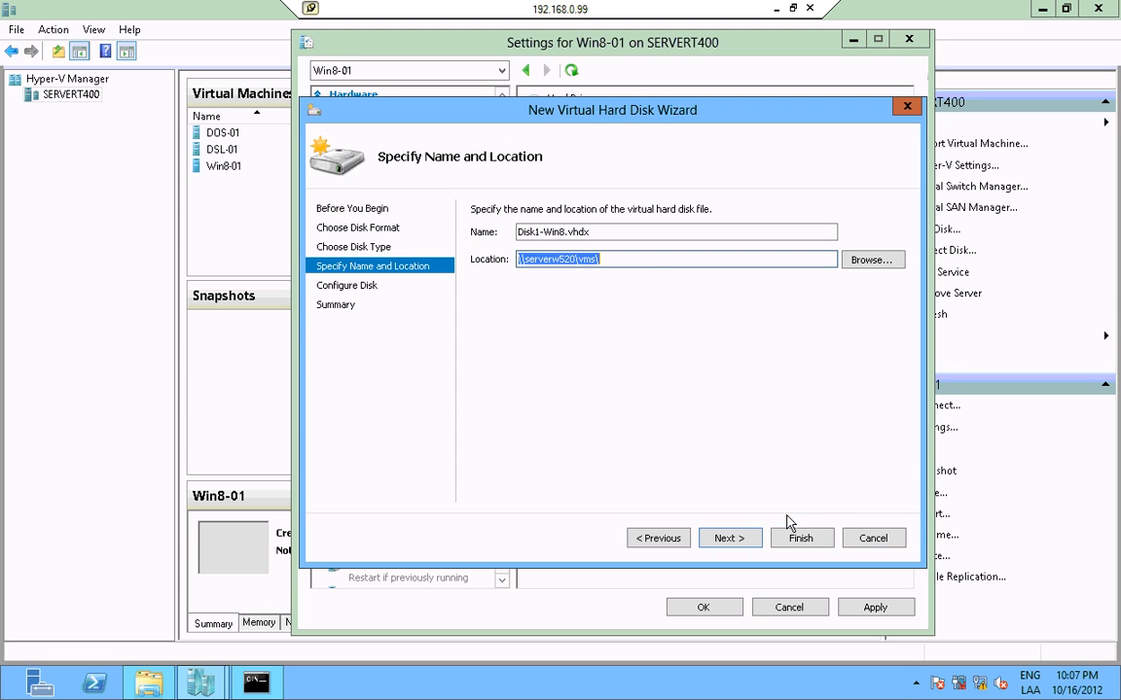
click(727, 541)
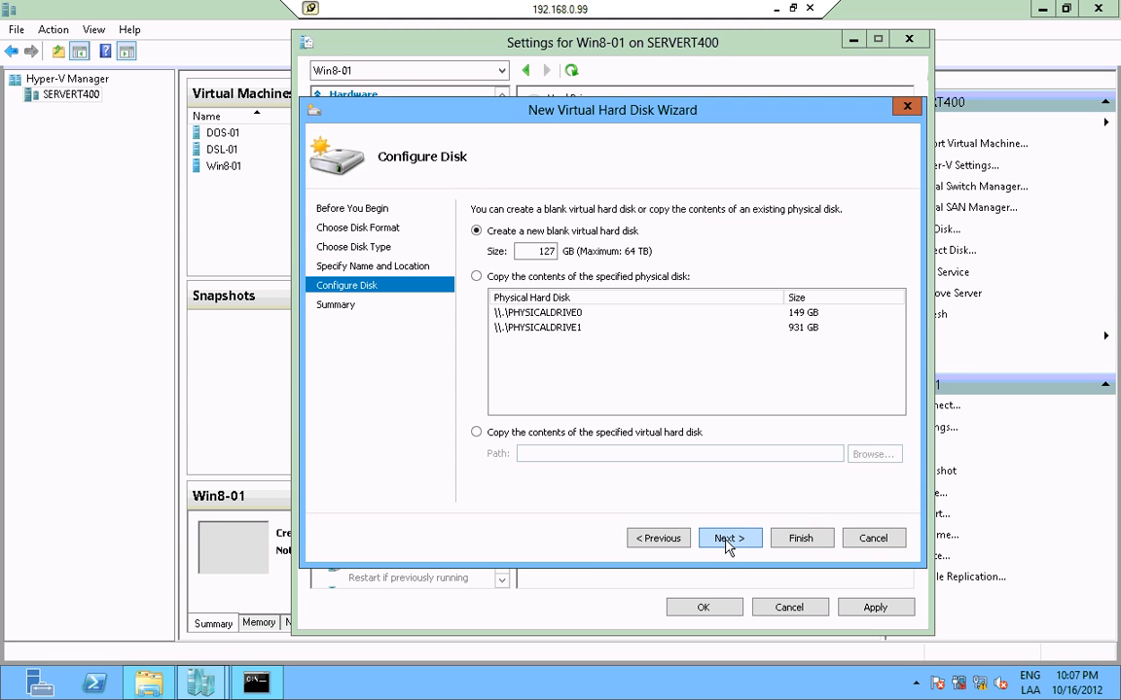
Create the disk as a new blank virtual hard disk of 10 GB and save the Win8-01 settings
double_click(543, 251)
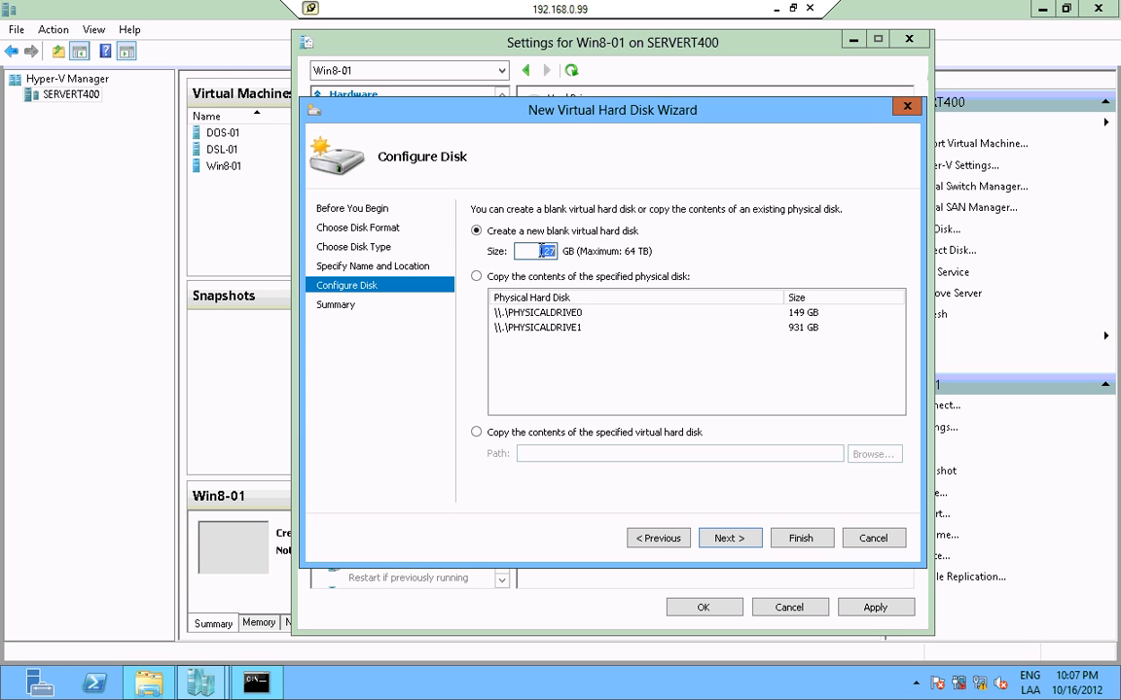
text(10)
click(755, 542)
click(791, 540)
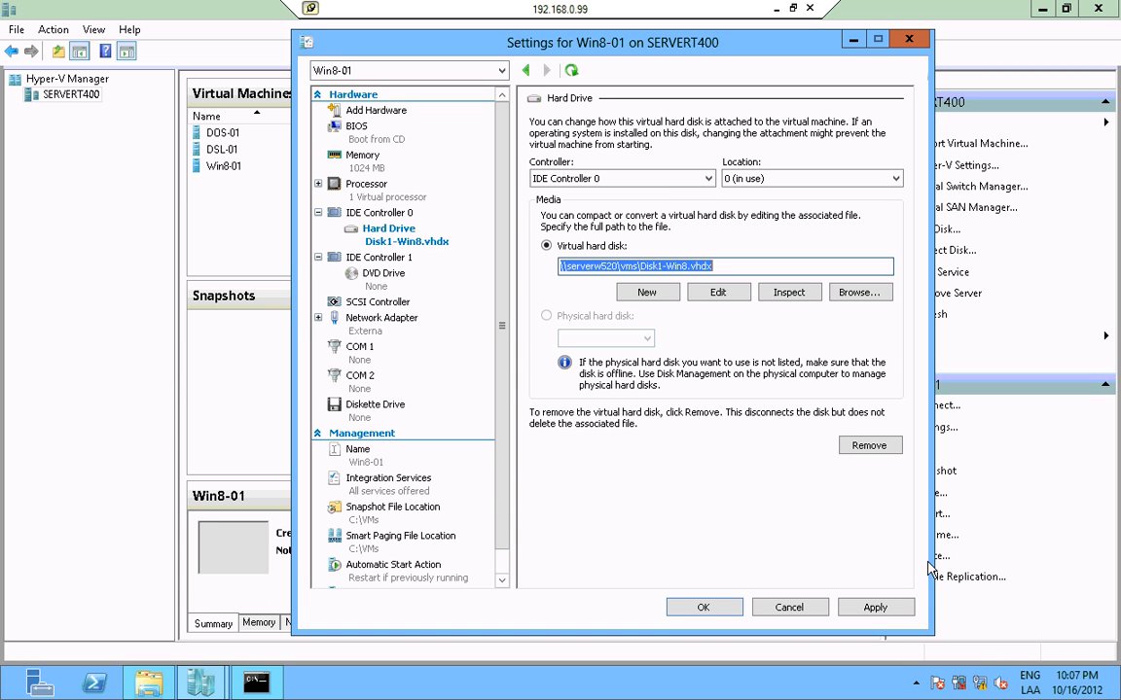
click(728, 609)
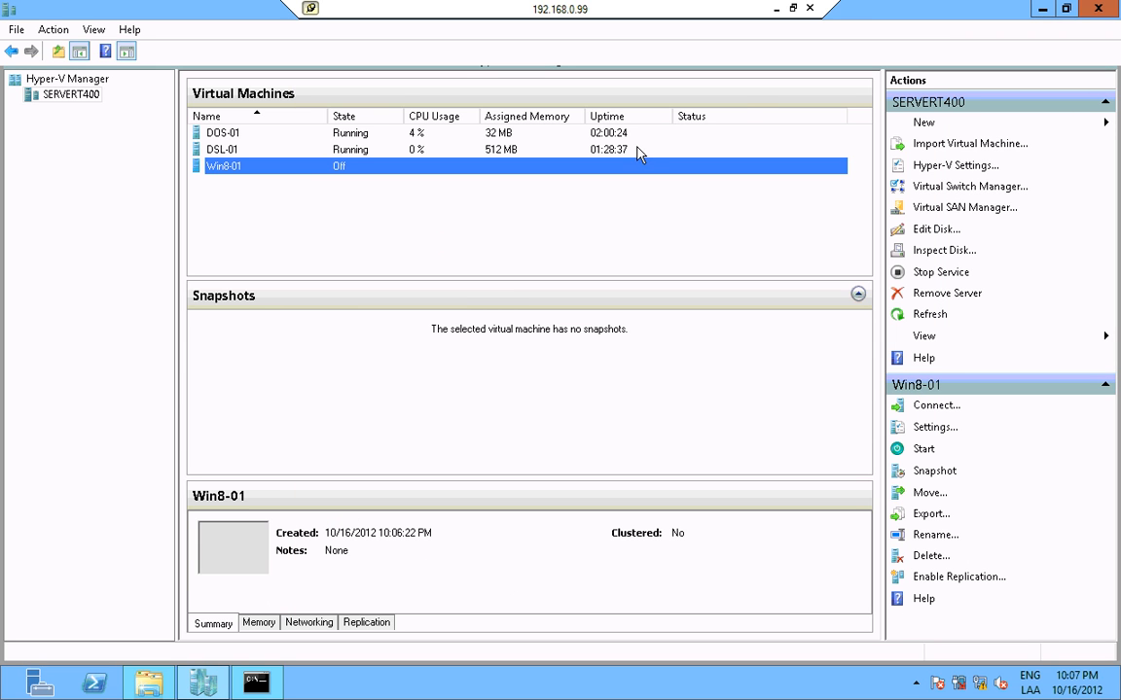
Switch to the 192.168.0.77 remote session and examine the Disk1-Win8 file in C:\VMs
click(774, 10)
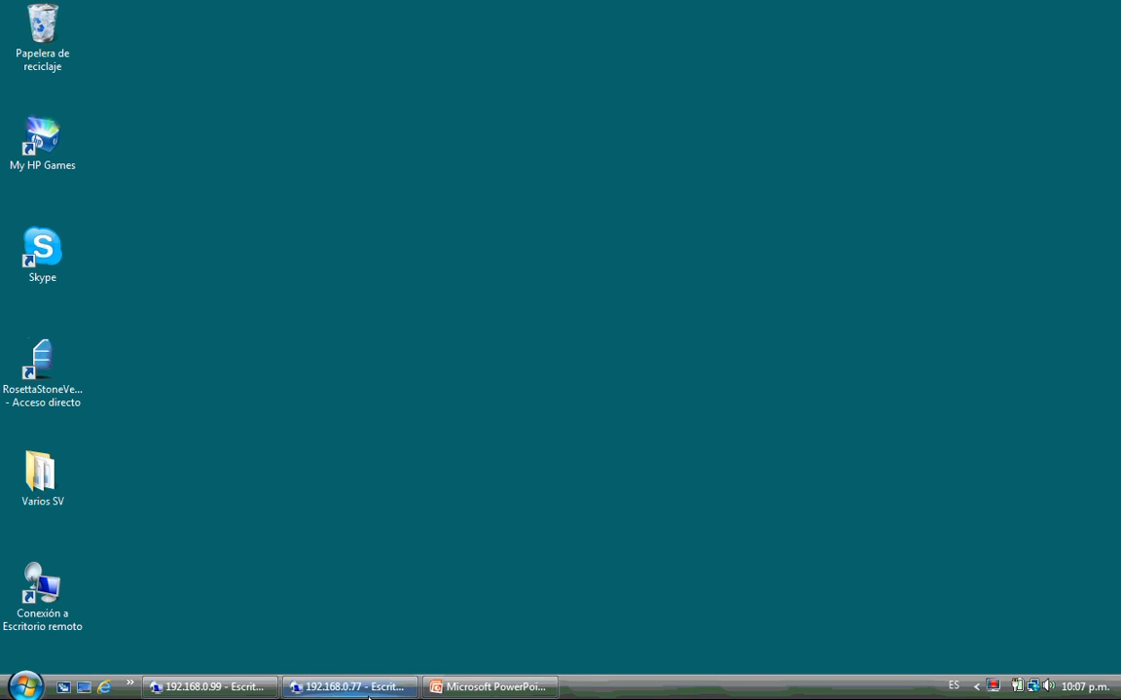
click(368, 692)
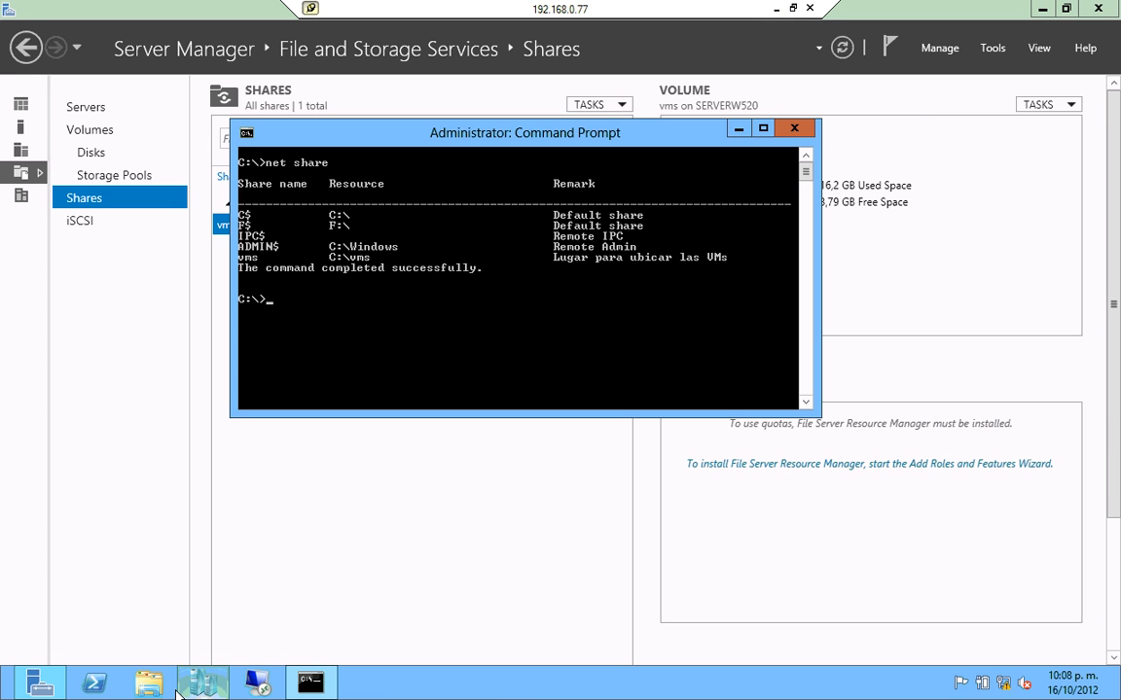
click(150, 684)
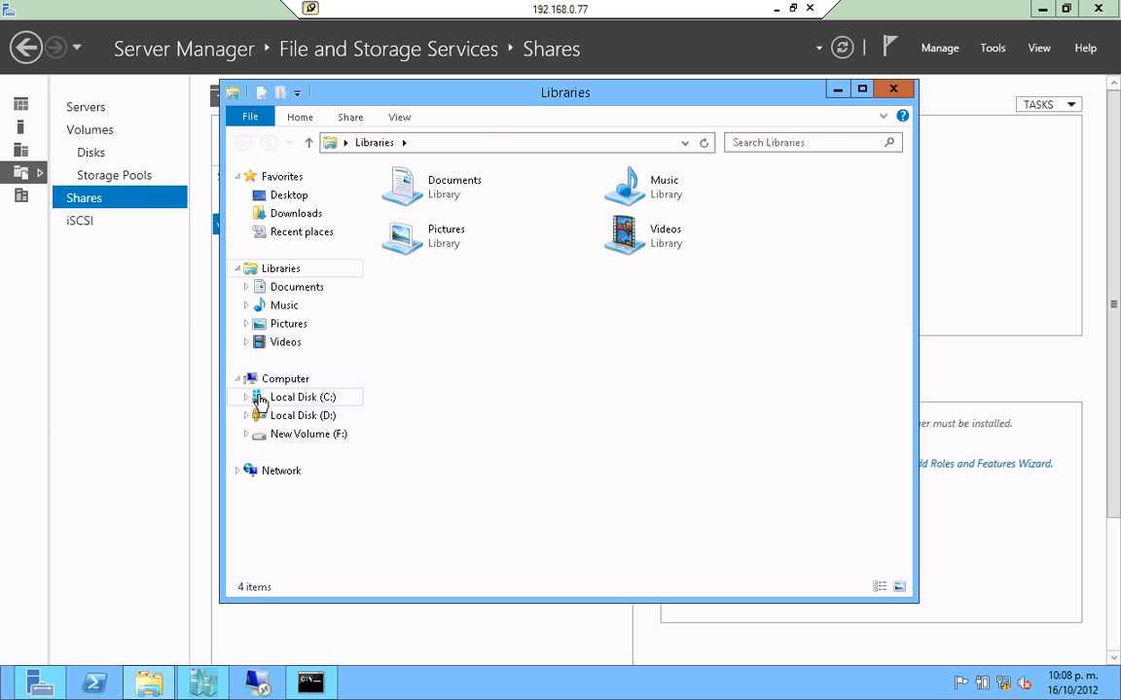
click(295, 399)
click(407, 345)
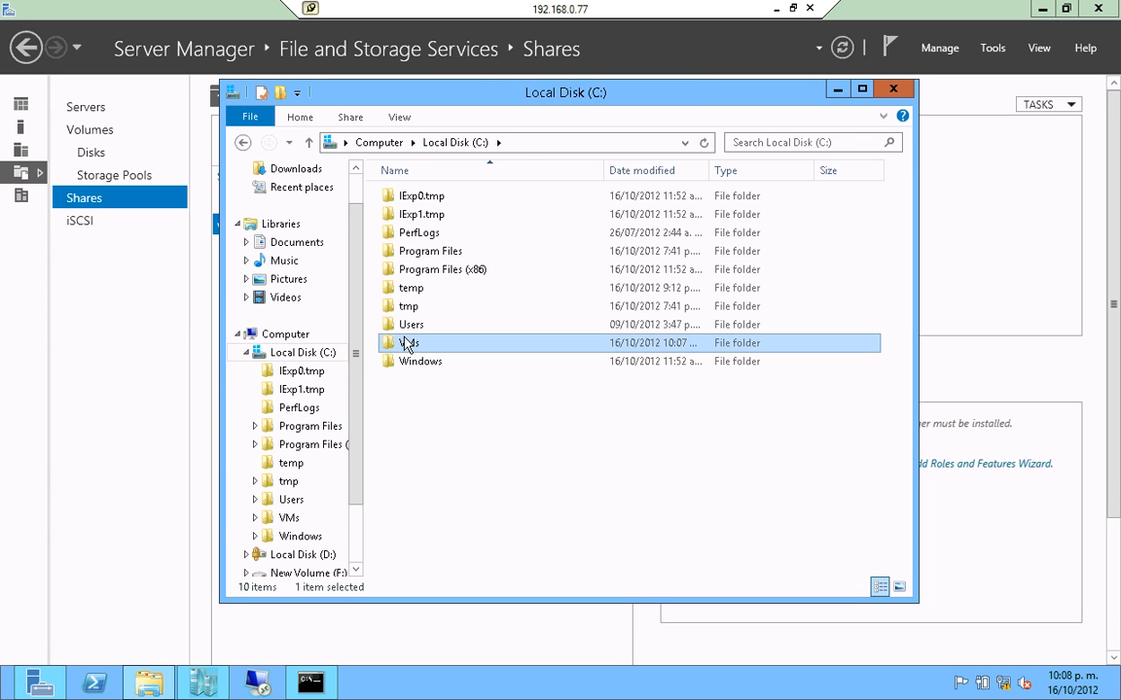
double_click(407, 344)
click(408, 271)
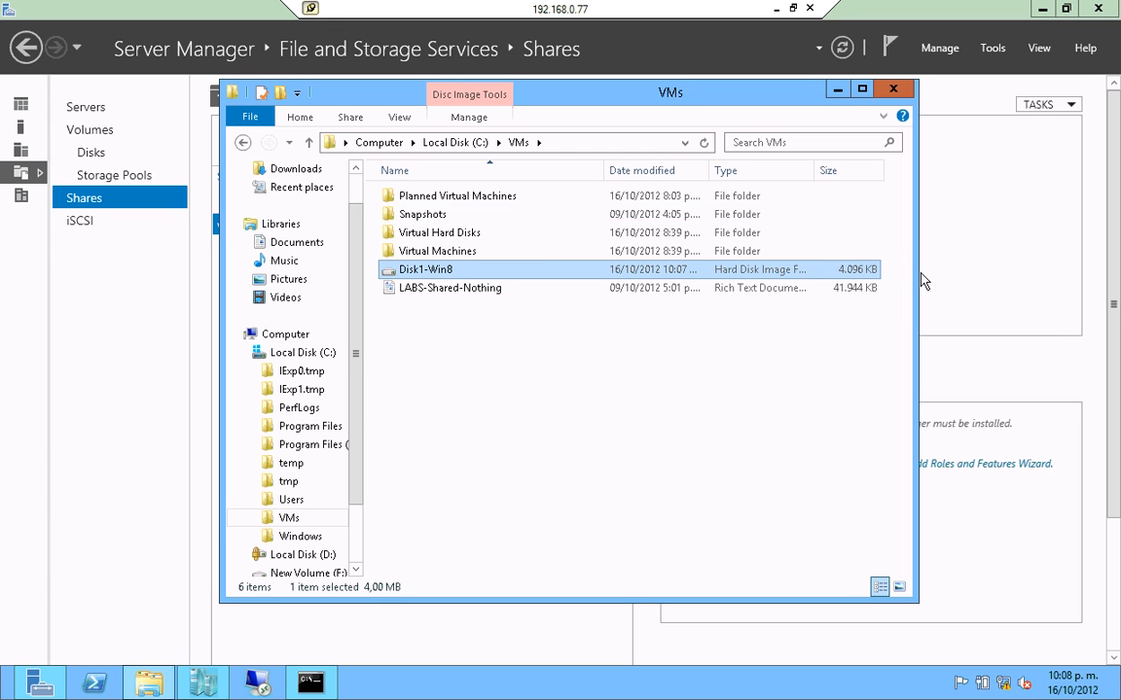
drag(916, 273, 1041, 286)
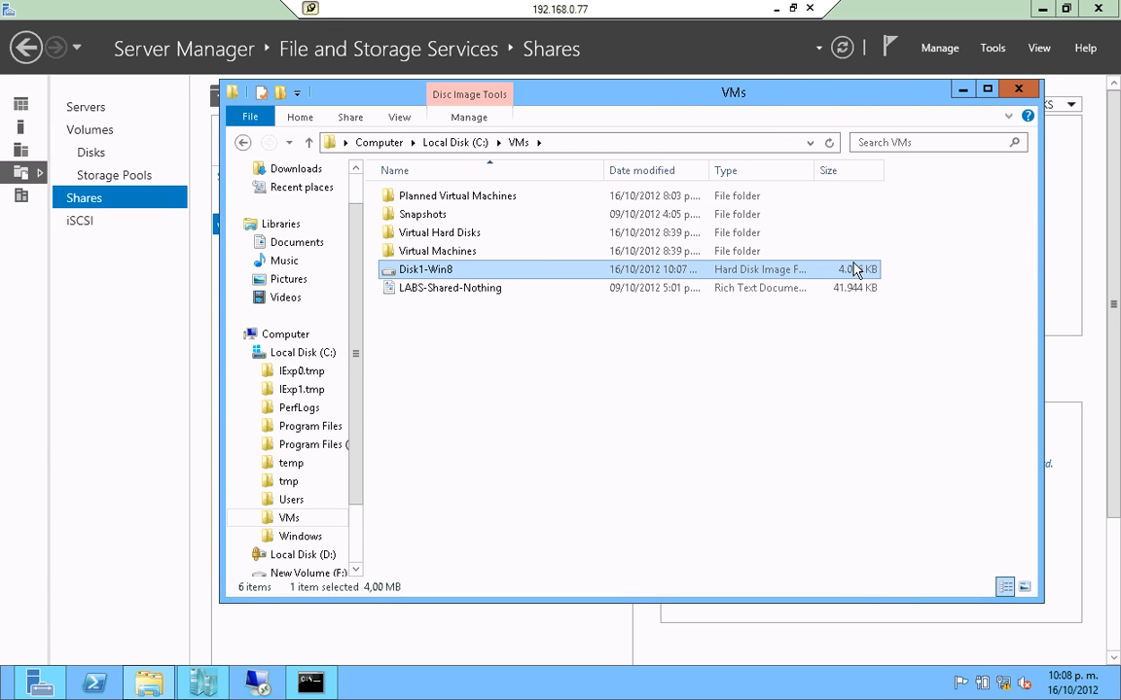
Return to the 192.168.0.99 session and set Win8-01's DVD drive to use an image file, browsing for the ISO
click(775, 10)
click(244, 687)
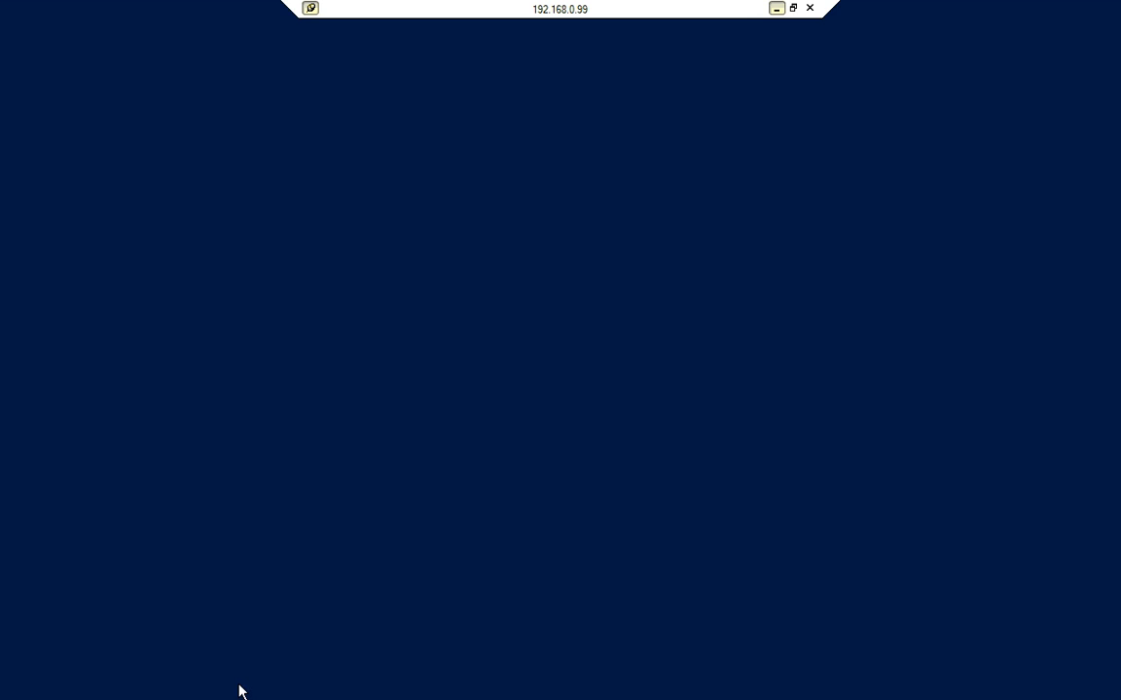
right_click(222, 172)
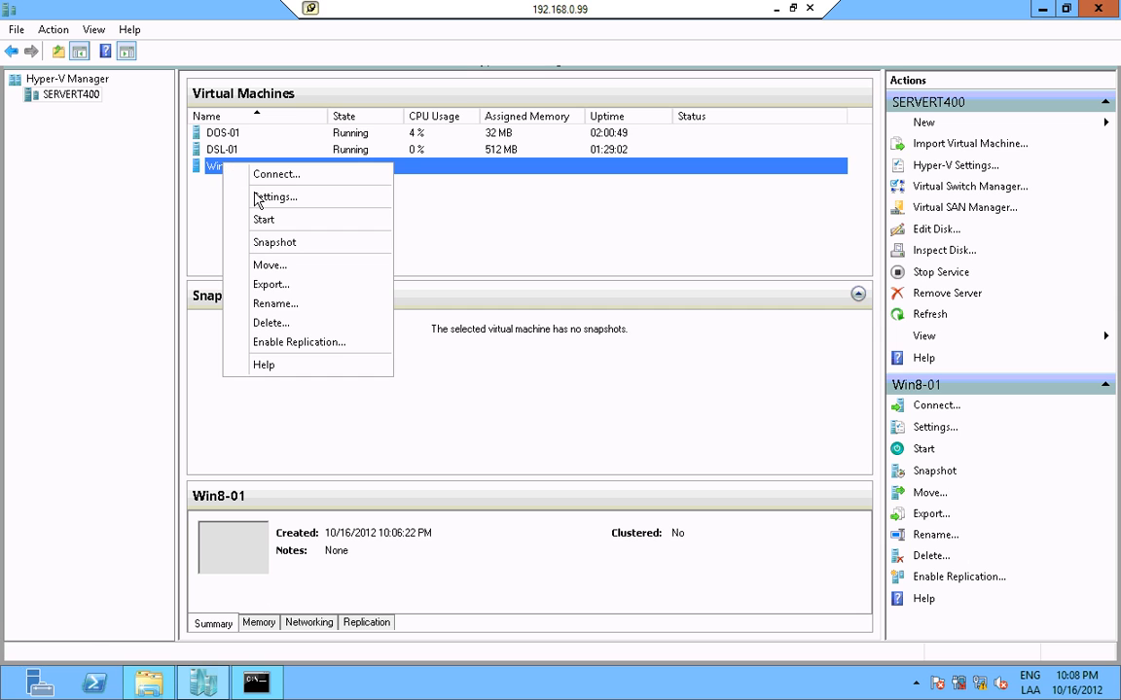
click(257, 196)
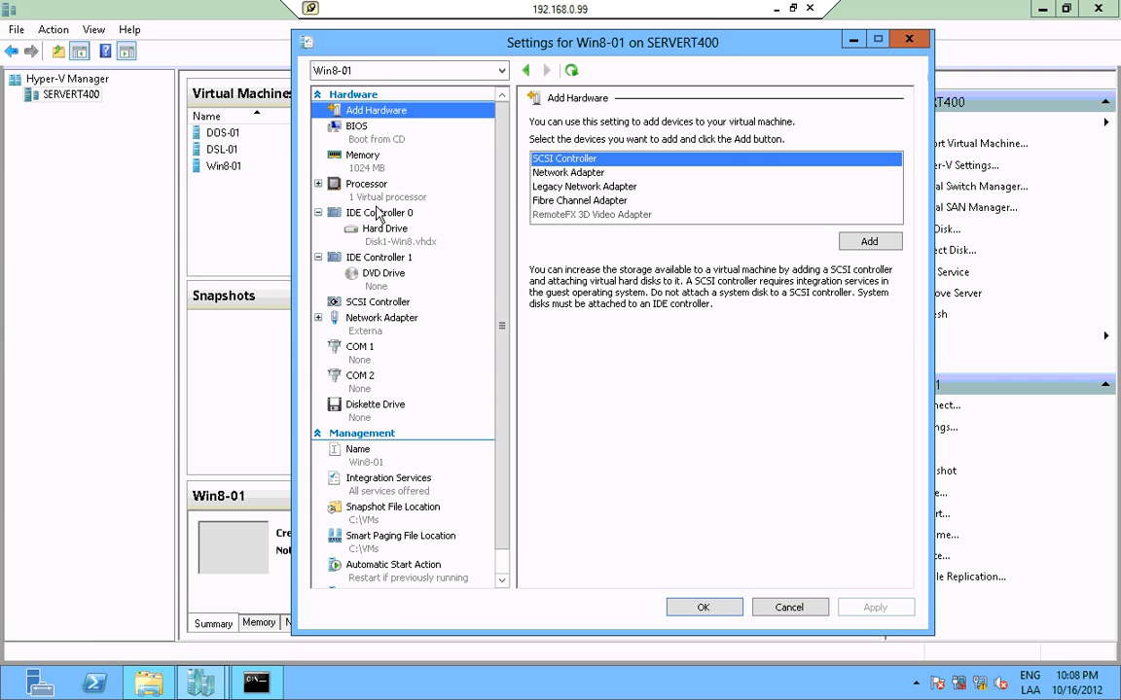
click(379, 274)
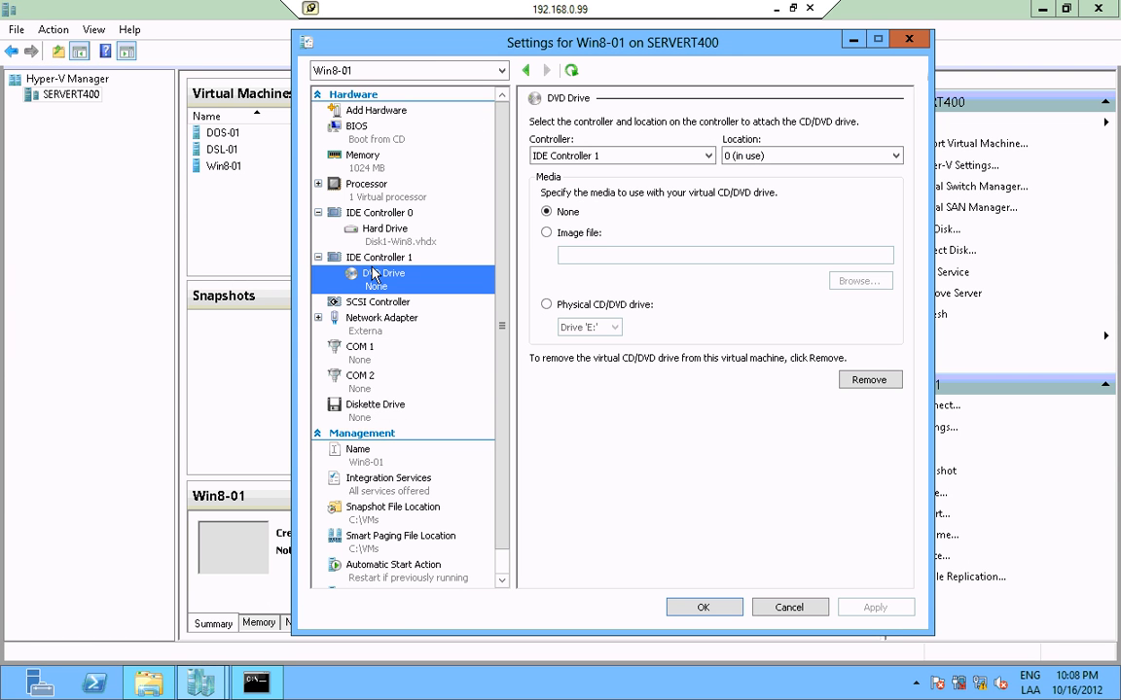
click(547, 233)
click(887, 283)
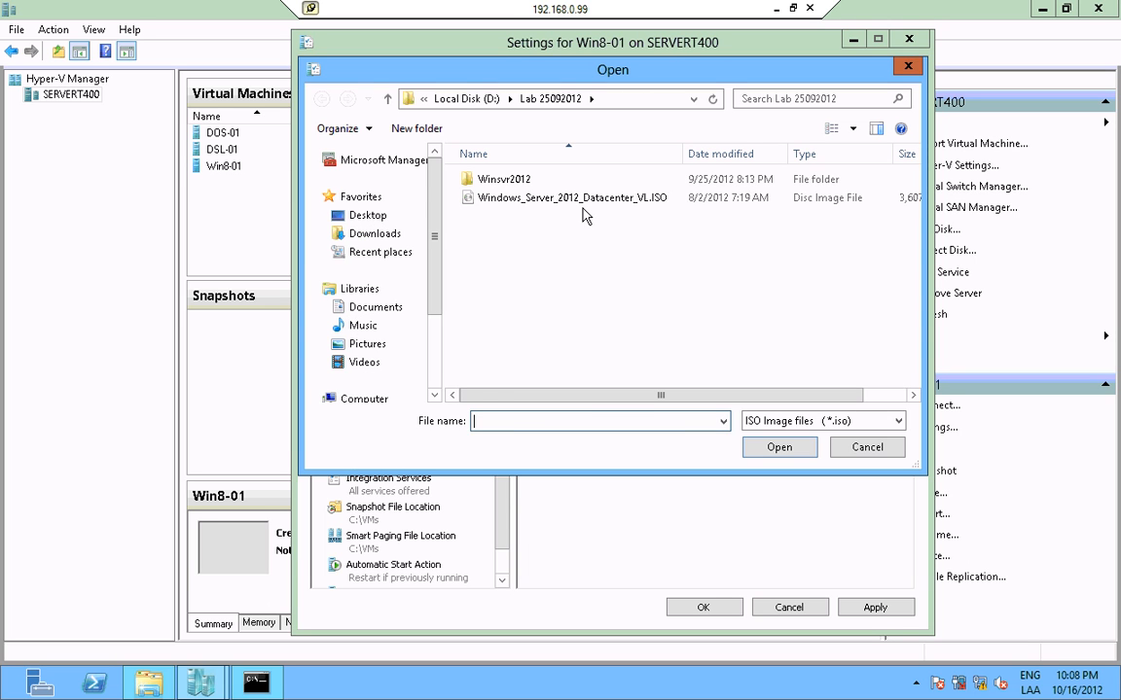
Attach the 9200.16384.WIN8_RTM.120725-1247_X64FRE_SERVER_EVAL image from C:\Software to the DVD drive and save the Win8-01 settings
click(524, 196)
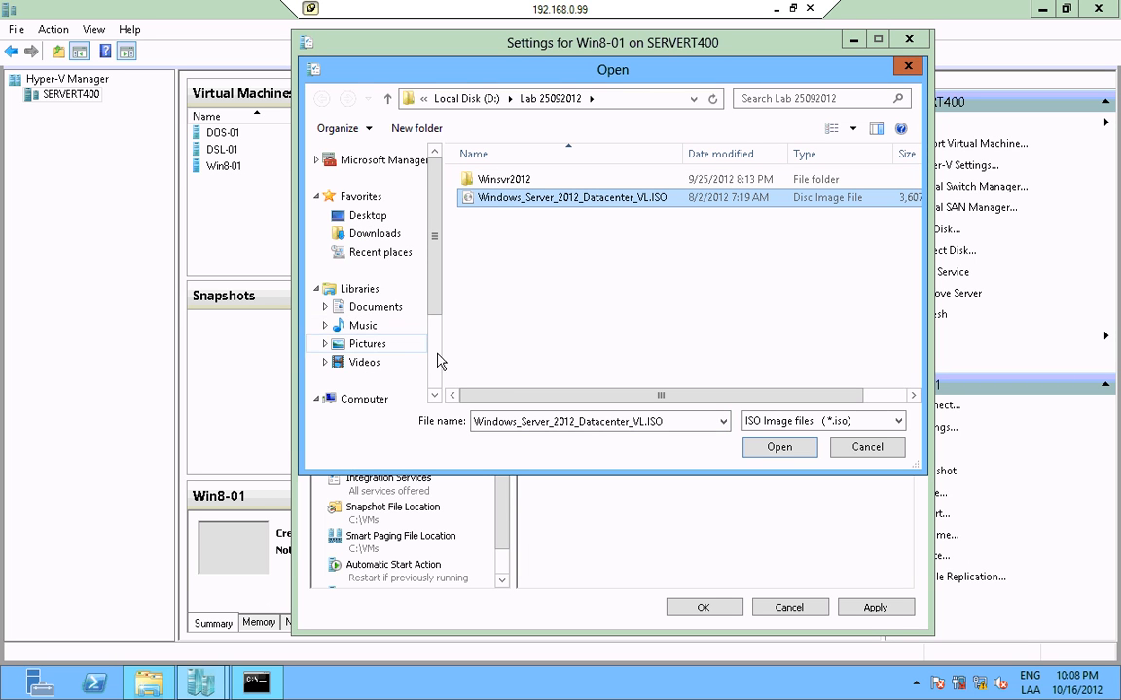
scroll(434, 390, down, 5)
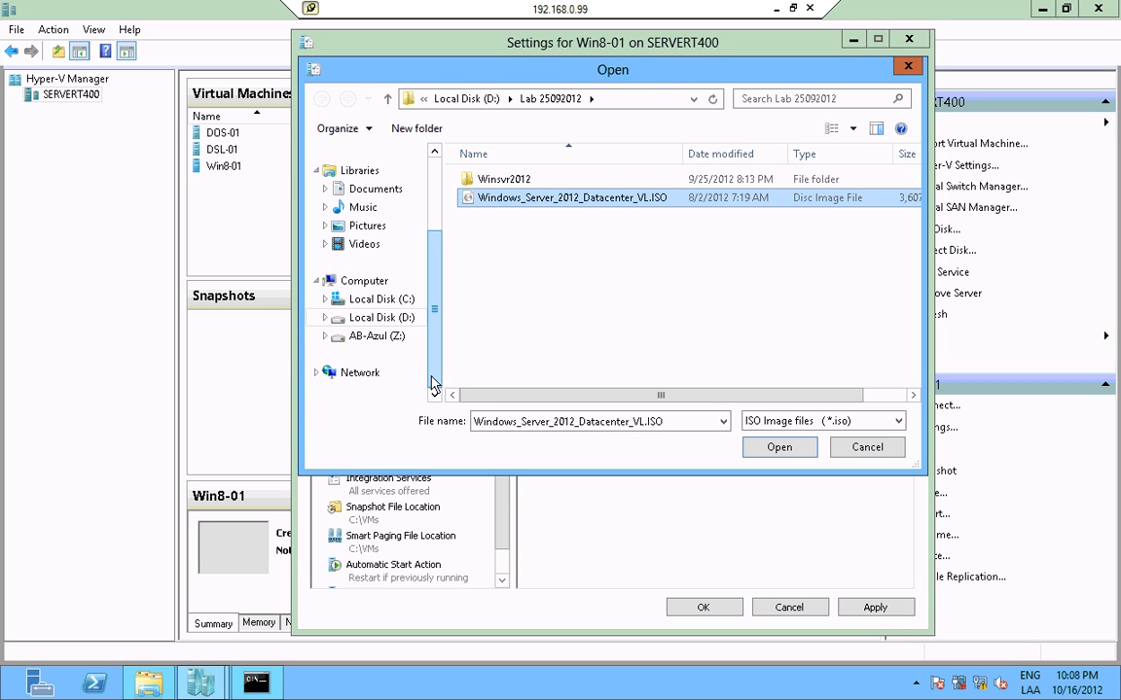
click(367, 300)
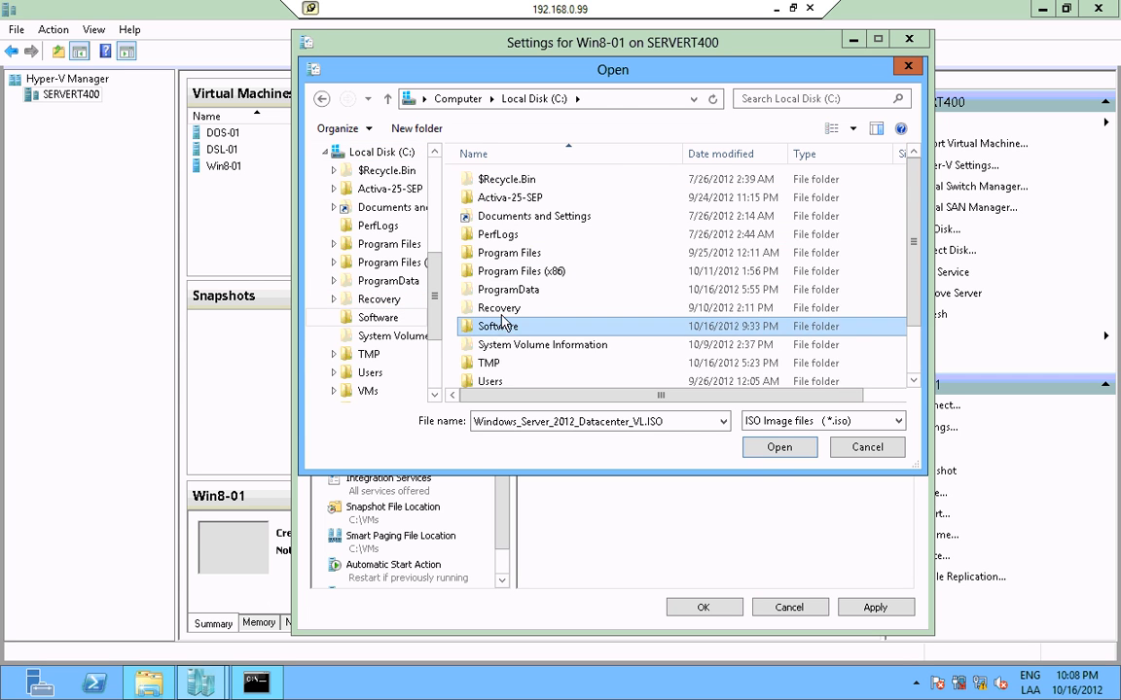
double_click(498, 326)
click(498, 183)
click(778, 449)
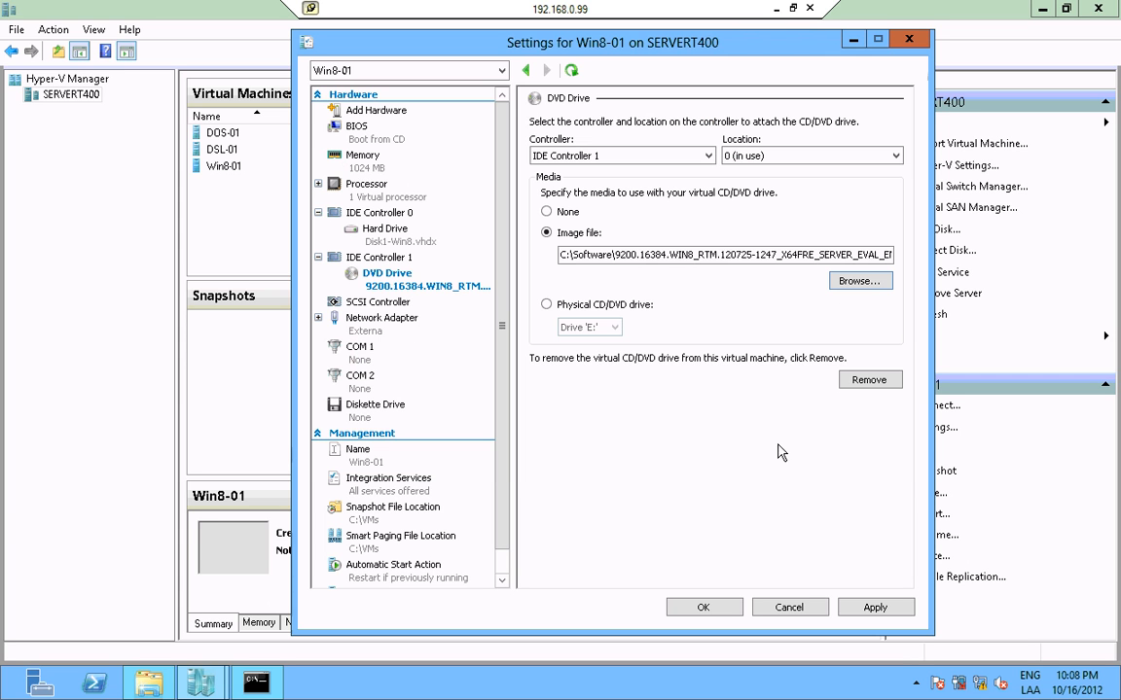
click(895, 608)
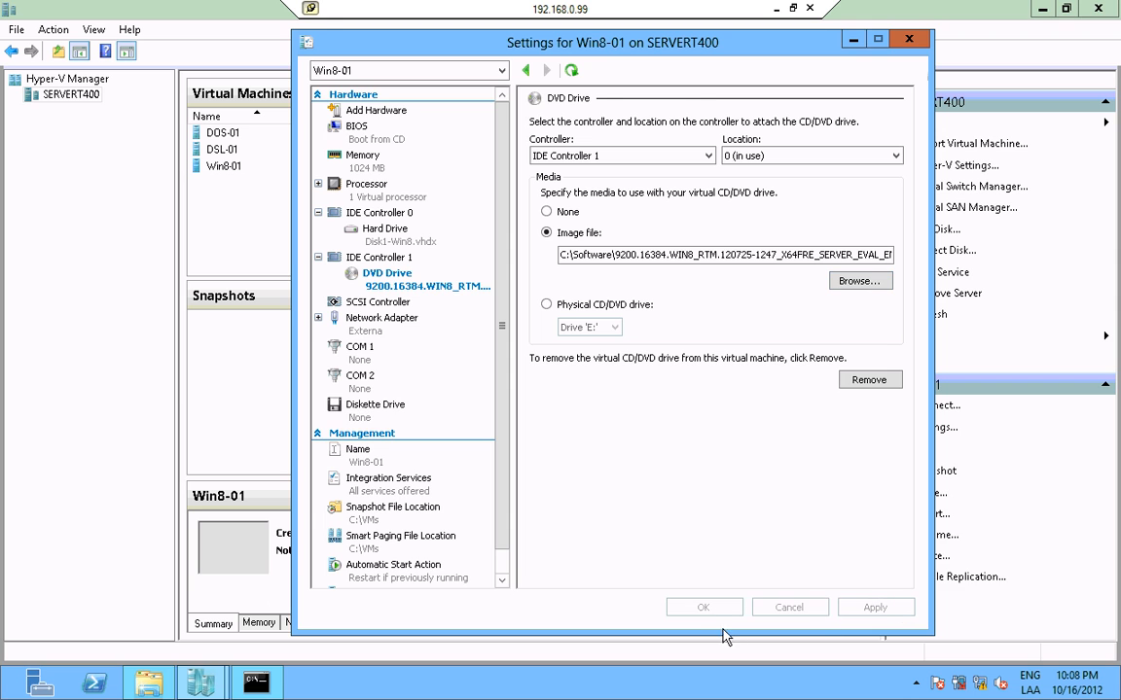
click(706, 608)
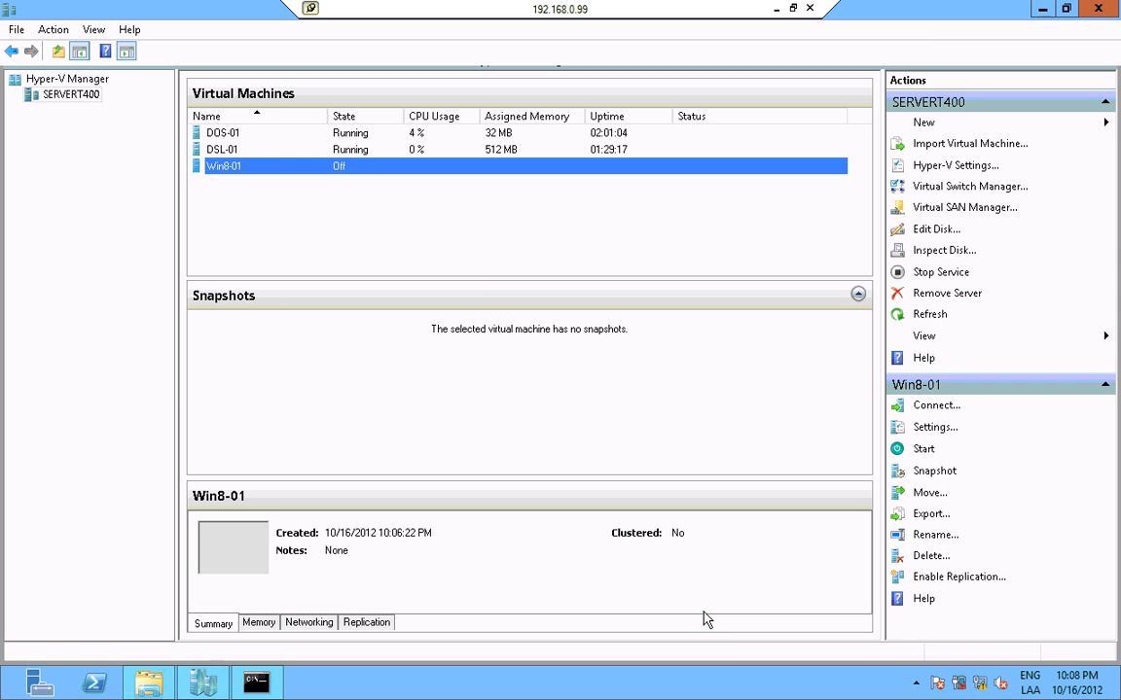
Connect to the Win8-01 virtual machine and start it
right_click(419, 173)
click(458, 179)
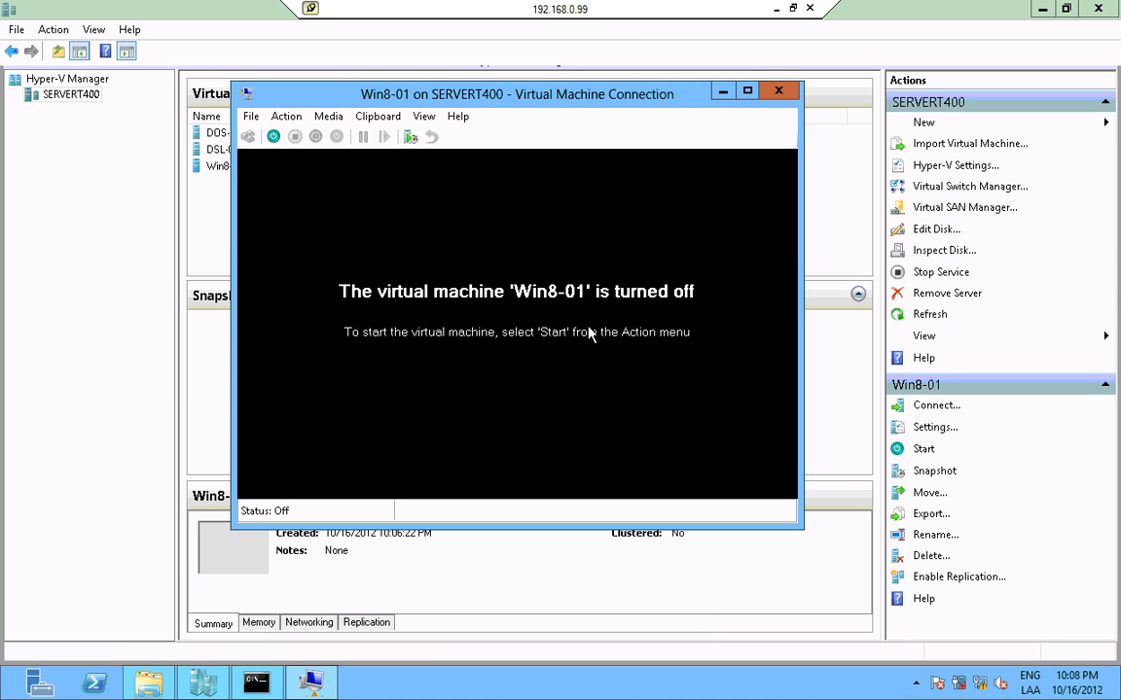
click(273, 137)
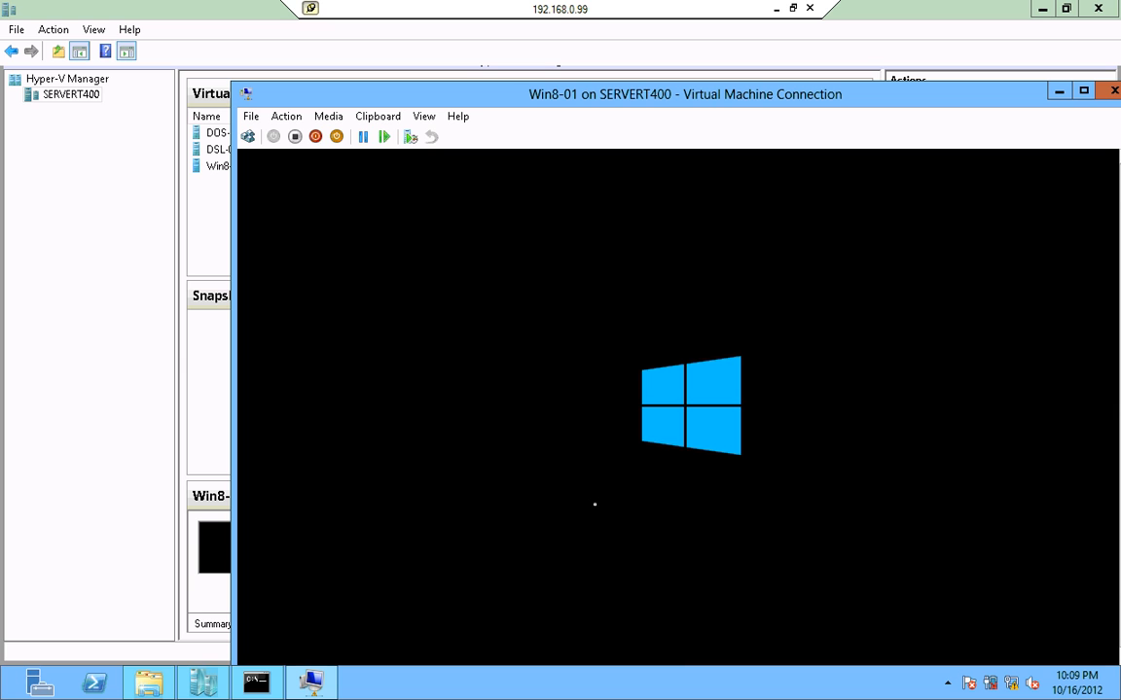
Switch to the 192.168.0.77 session and check the size of the Disk1-Win8 file in the VMs folder
click(775, 9)
click(309, 685)
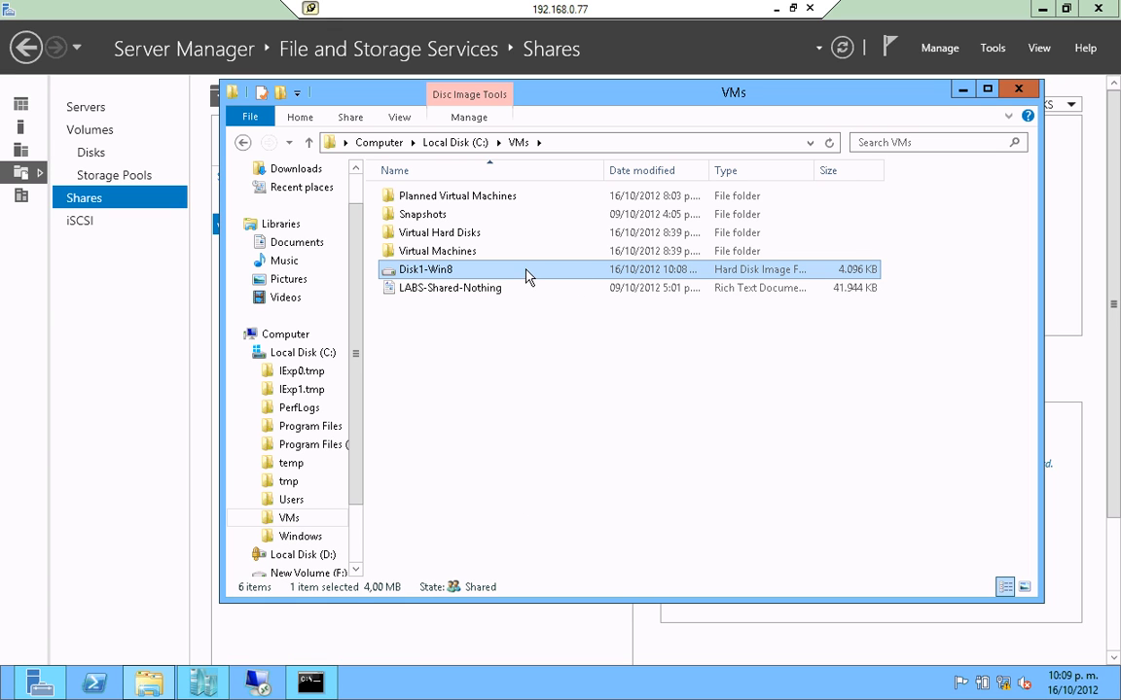
key(F2)
click(555, 388)
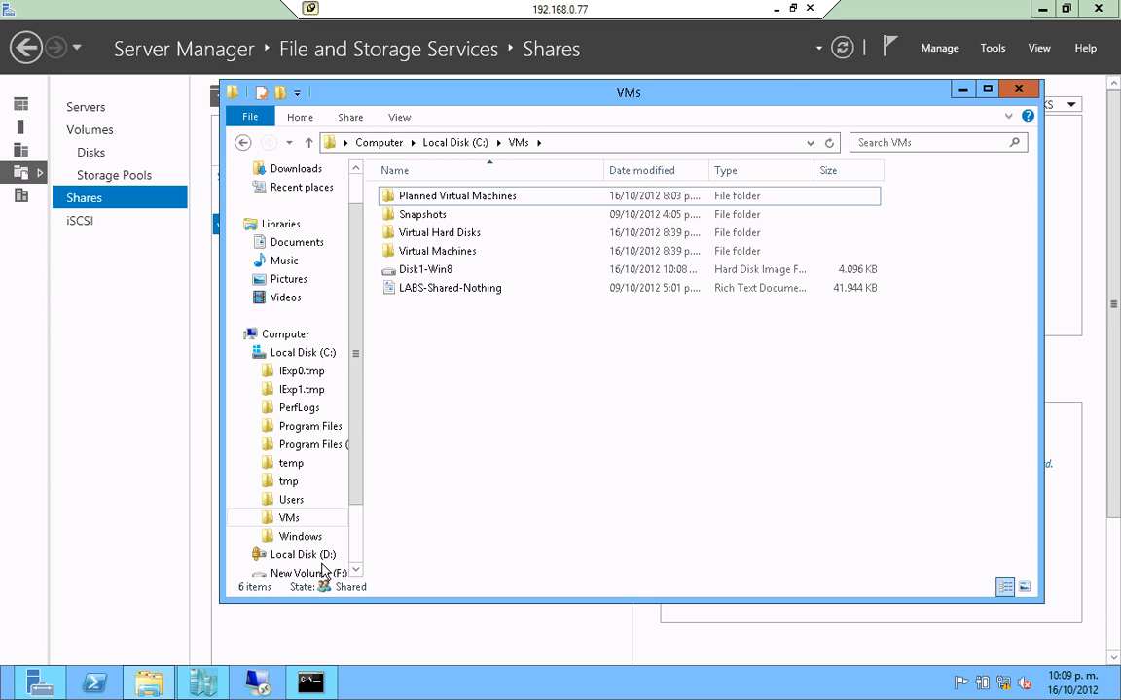
Return to the 192.168.0.99 session and start the Windows Server 2012 installation in Win8-01, keeping English (United States) and the US keyboard
click(776, 9)
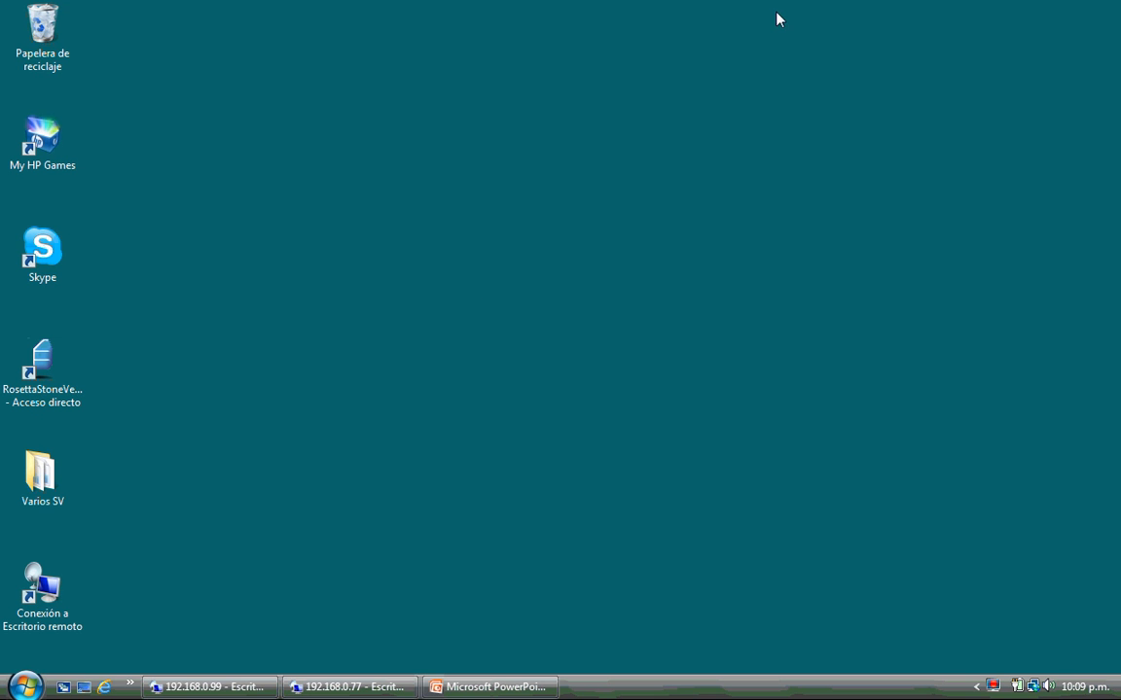
click(205, 687)
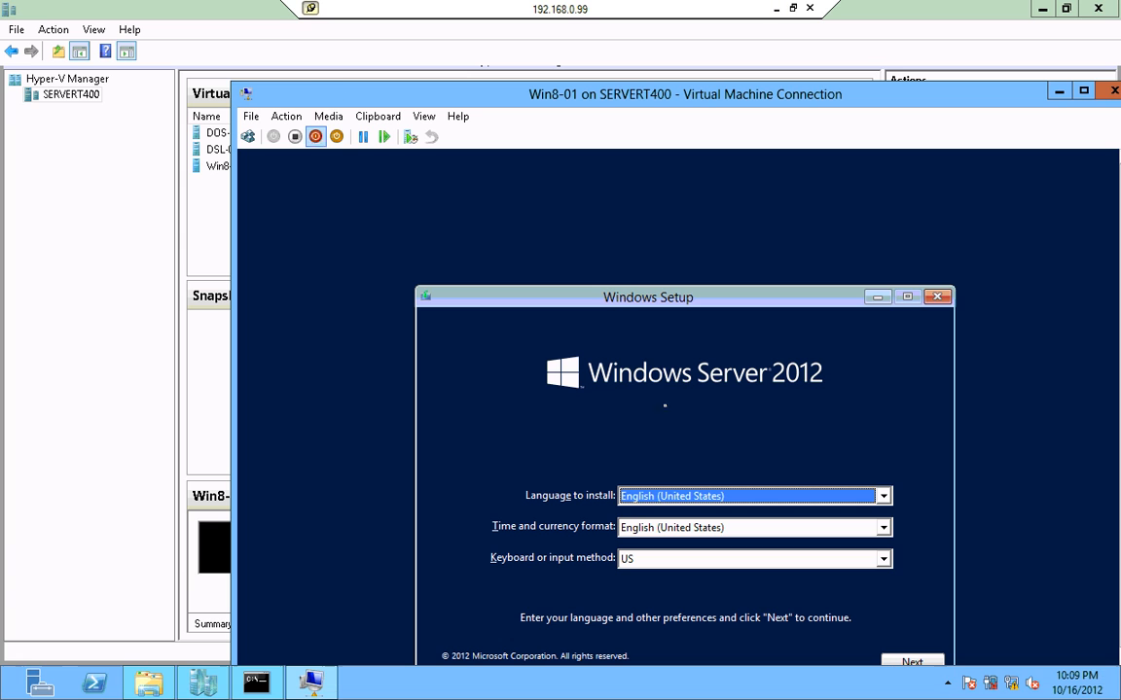
drag(692, 304, 675, 202)
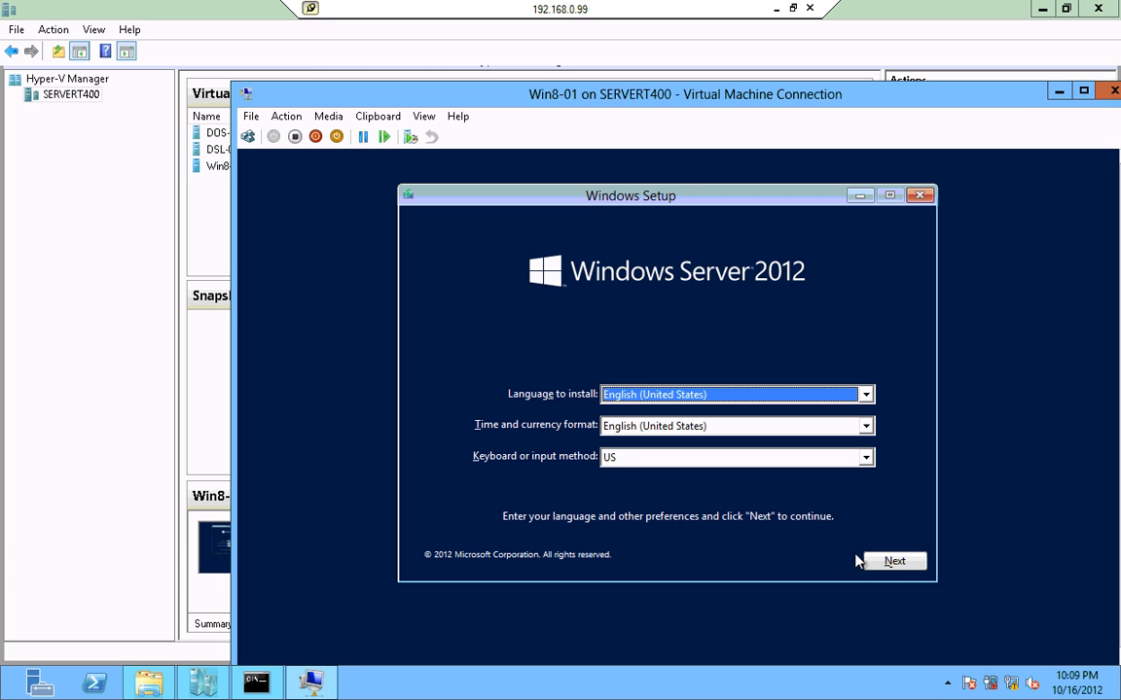
click(877, 563)
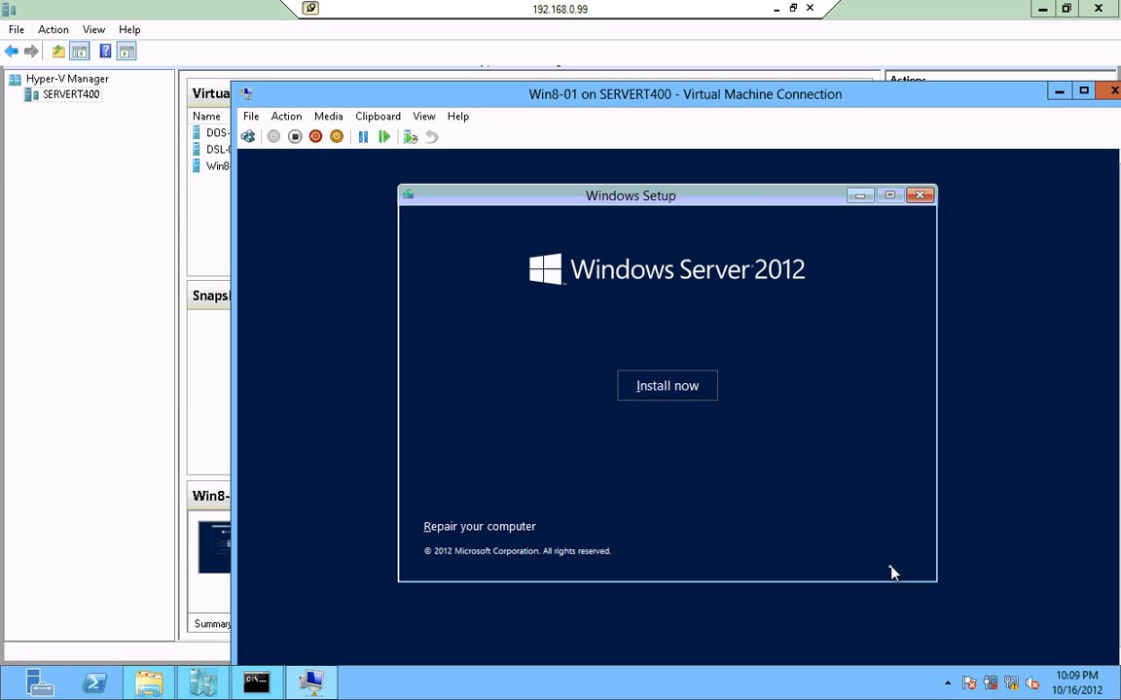
click(693, 393)
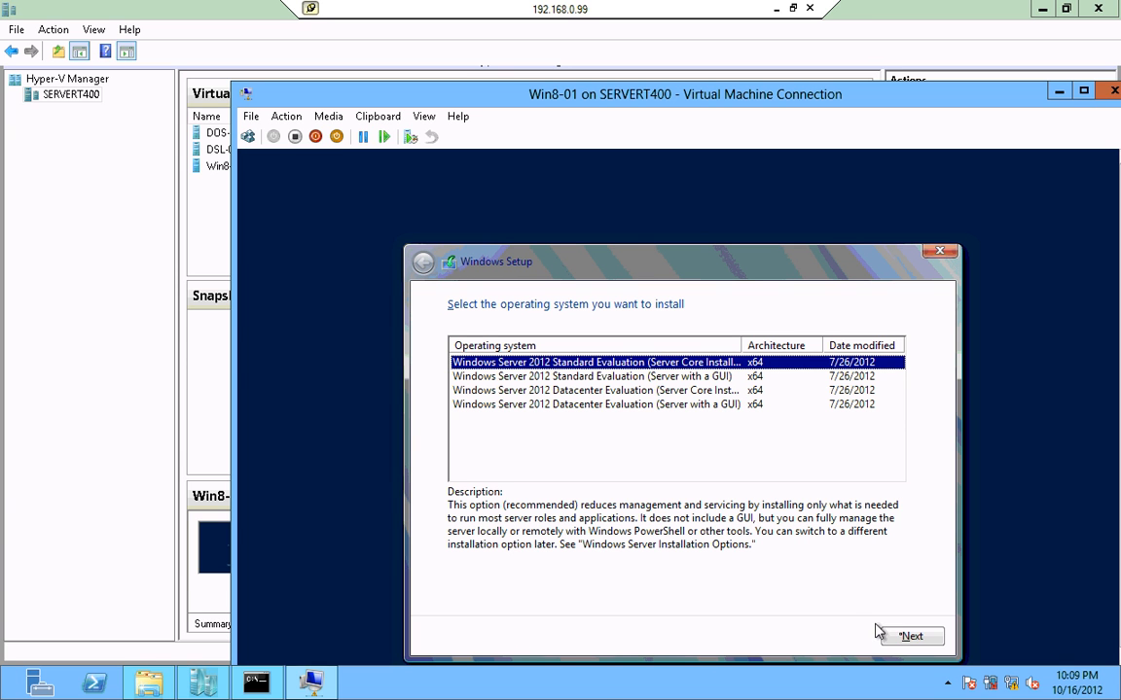
Accept the license terms and run a custom installation of Windows Server 2012 Standard Evaluation (Server Core) on Drive 0's unallocated space
click(902, 635)
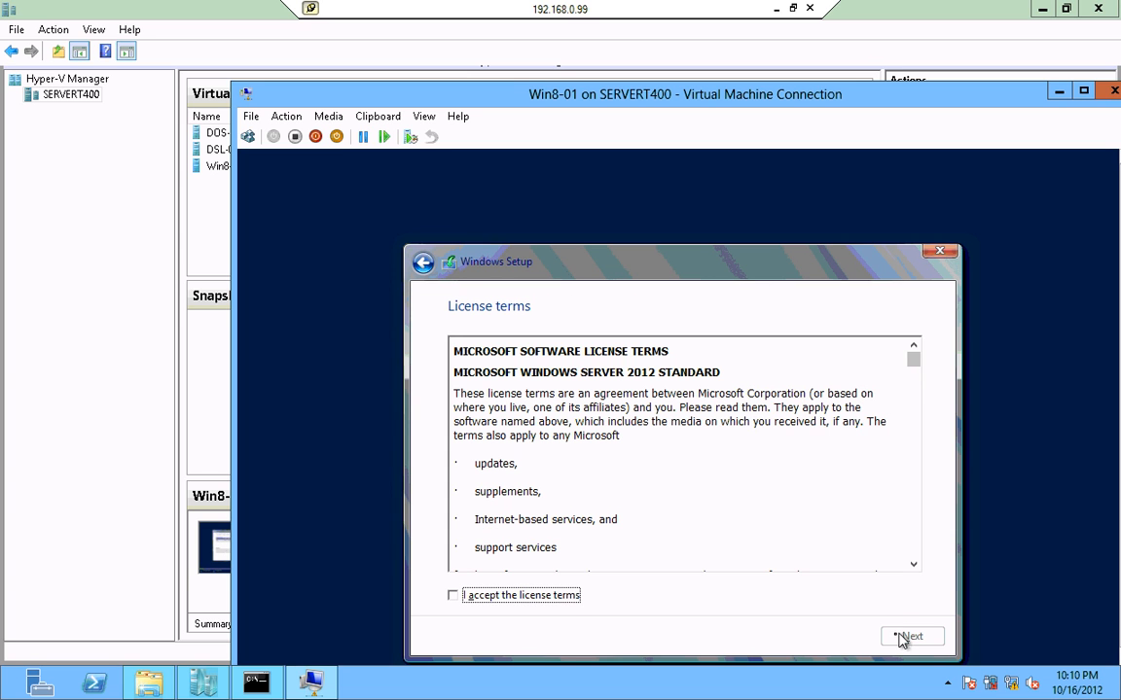
click(570, 599)
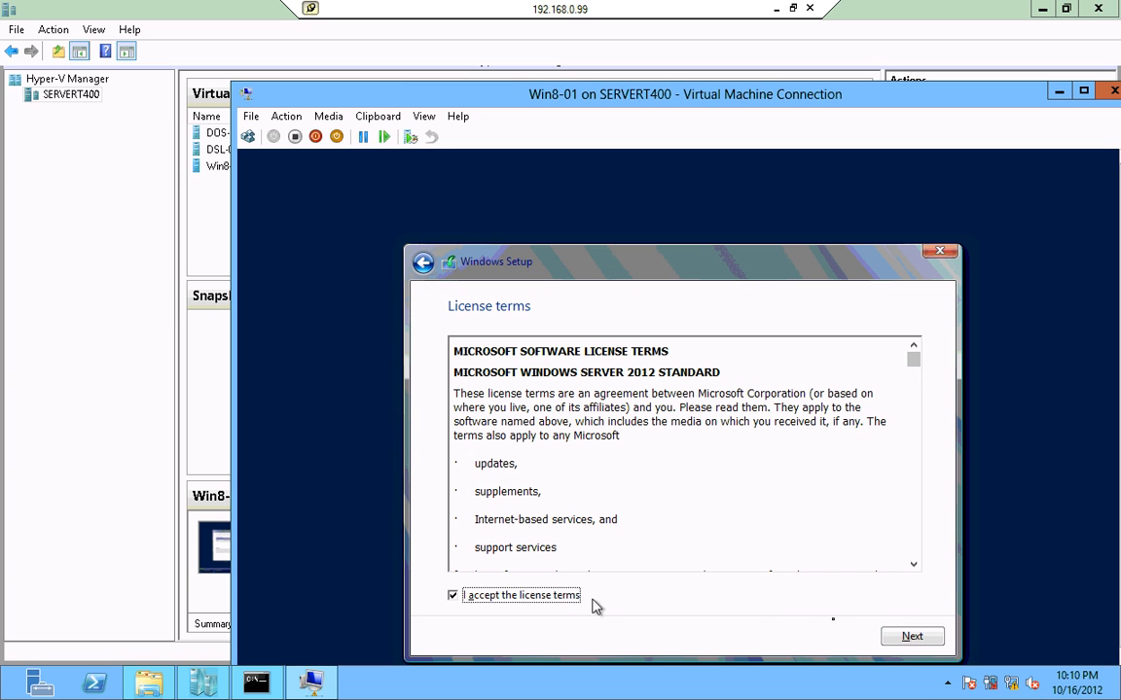
click(895, 638)
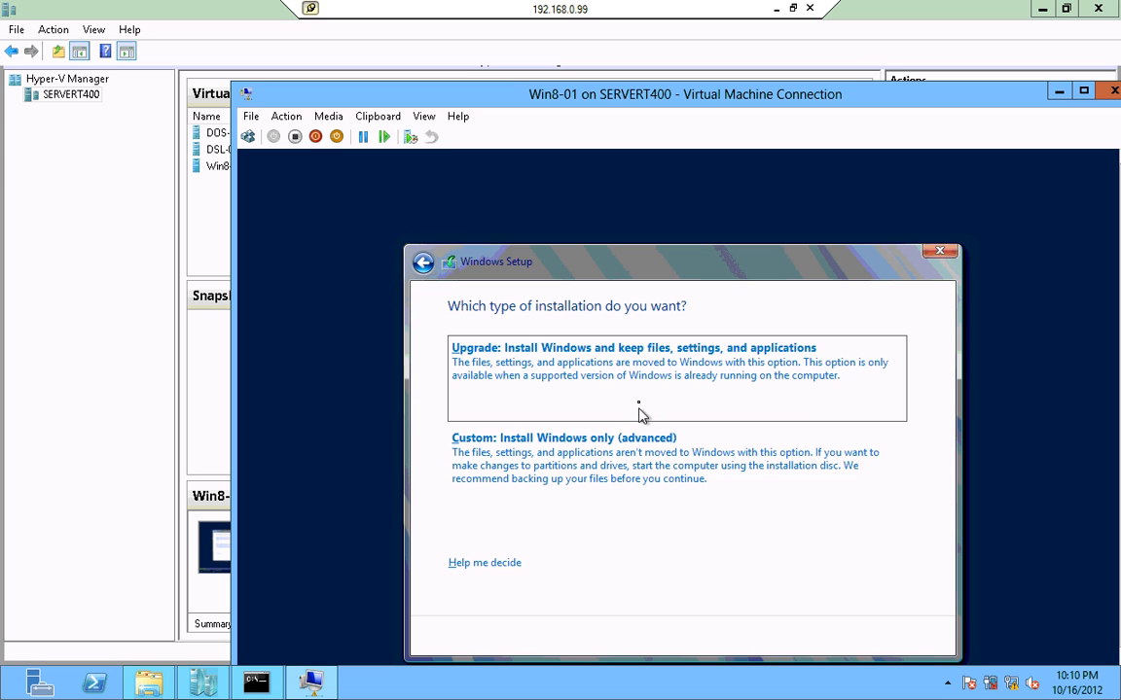
click(667, 460)
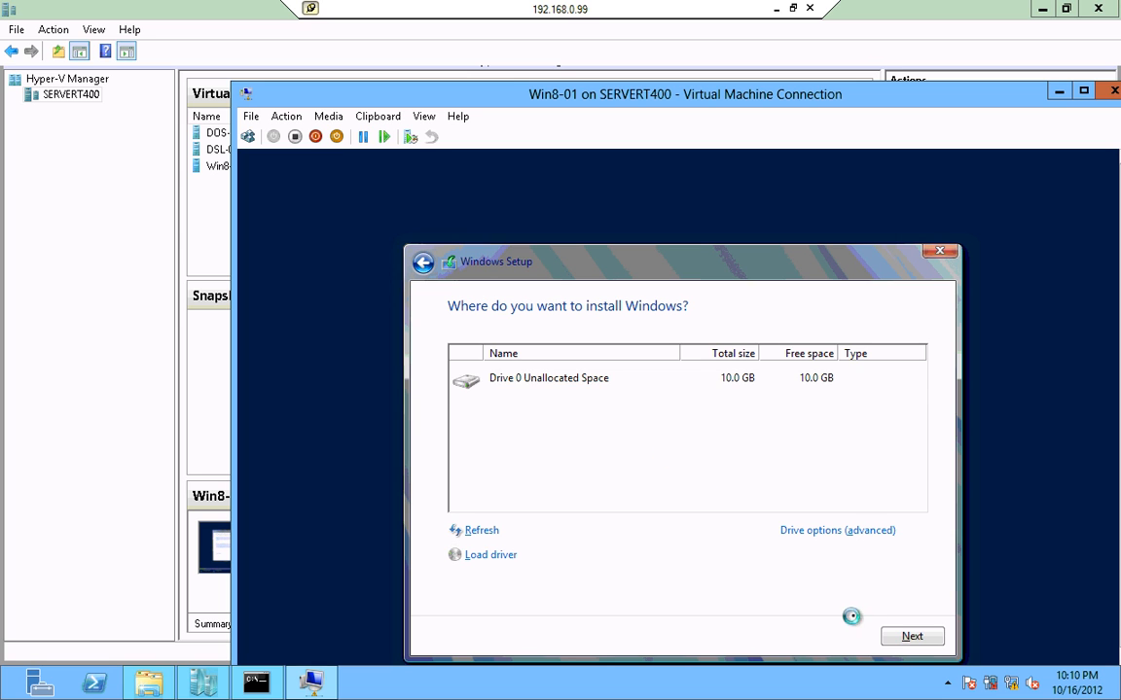
click(896, 636)
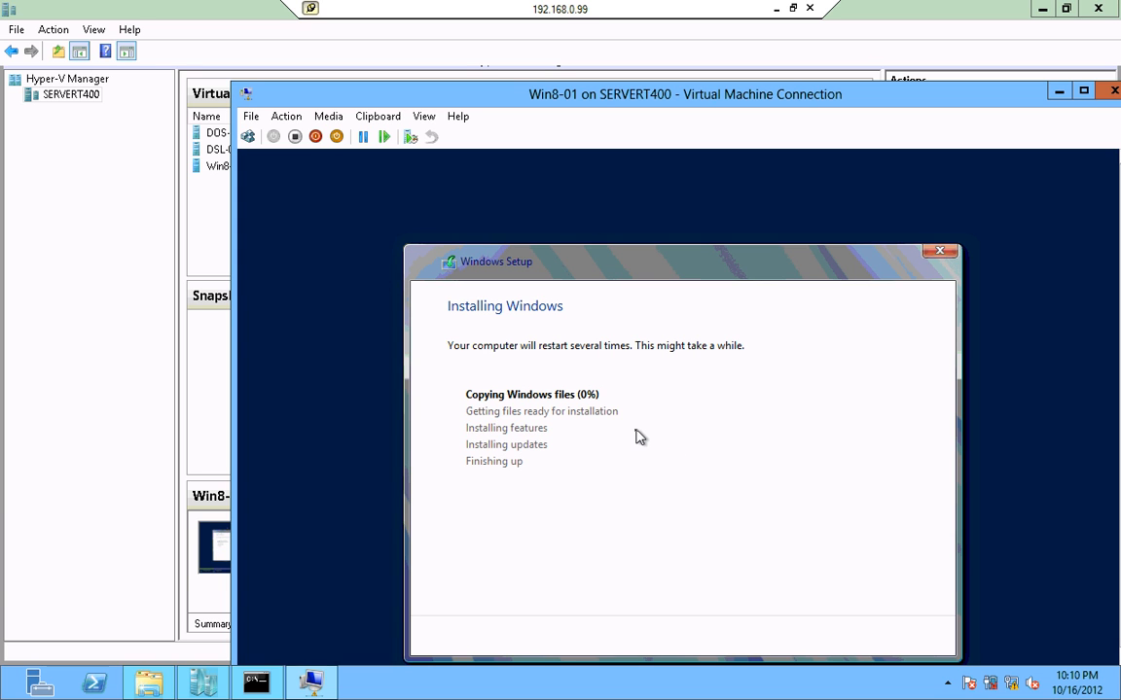
Check the growth of the Disk1-Win8 file in C:\VMs on the 192.168.0.77 session during the installation
click(776, 8)
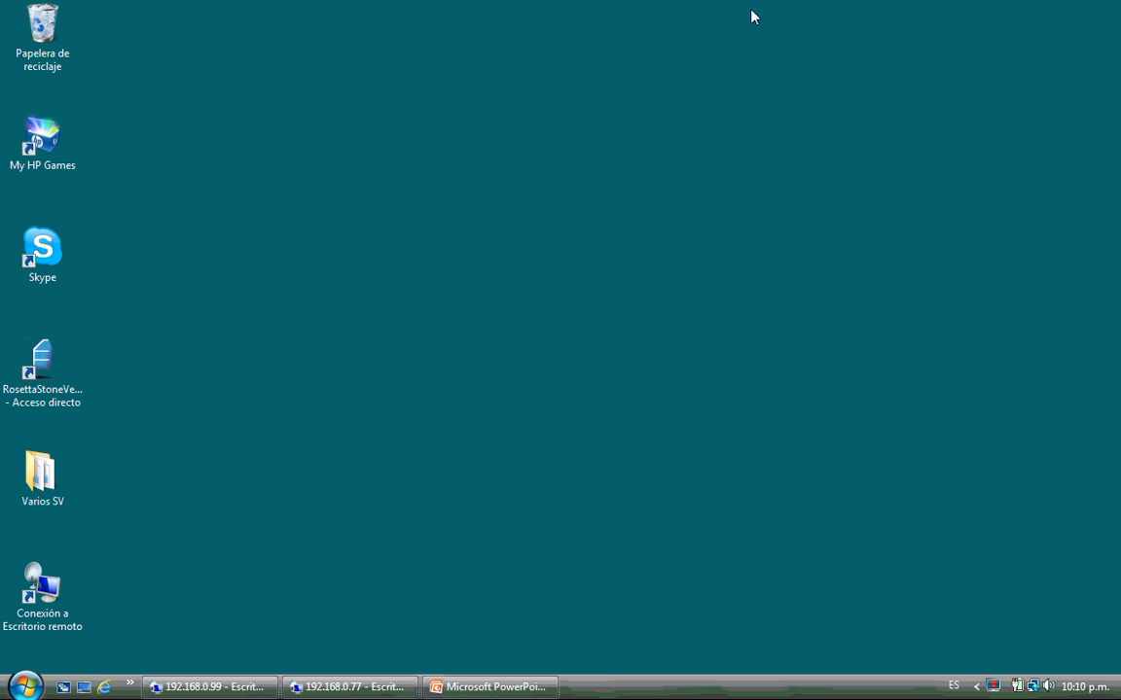
click(334, 691)
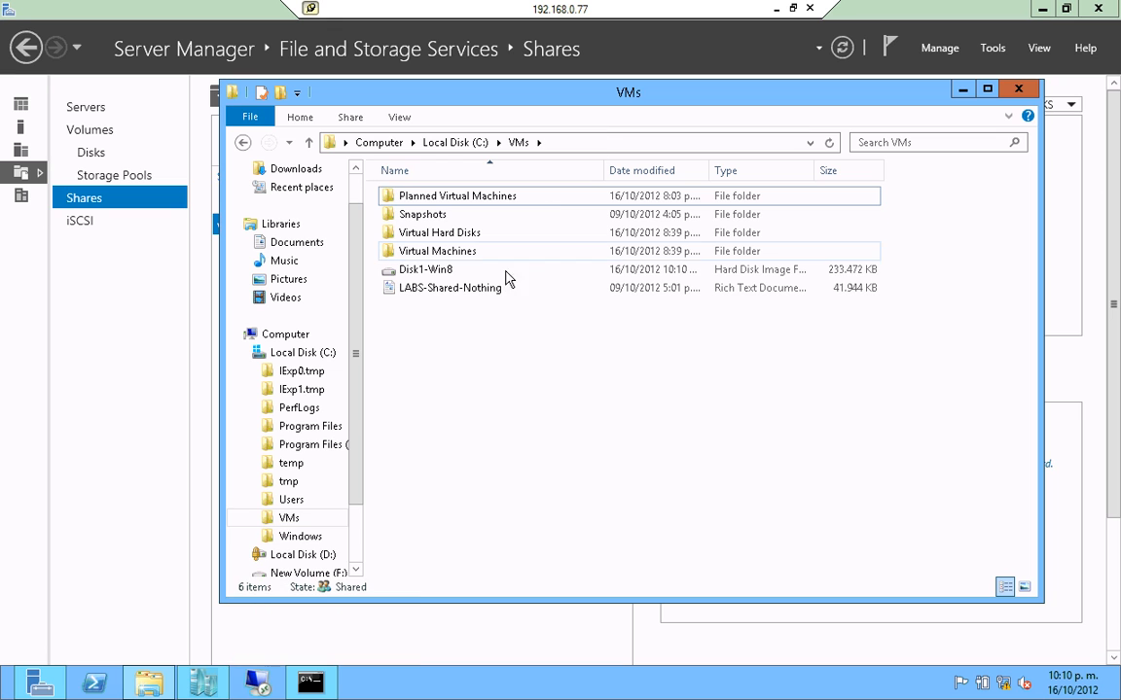
click(456, 271)
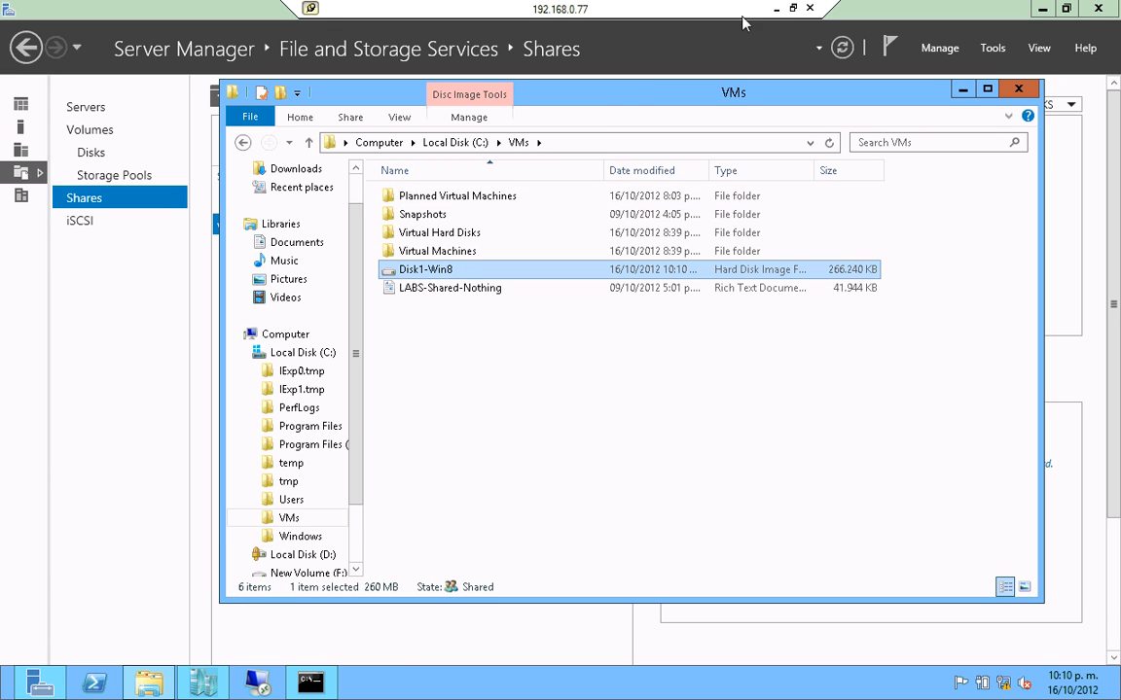
Check the Windows Setup progress of Win8-01 in the 192.168.0.99 session, then minimize that session
click(776, 9)
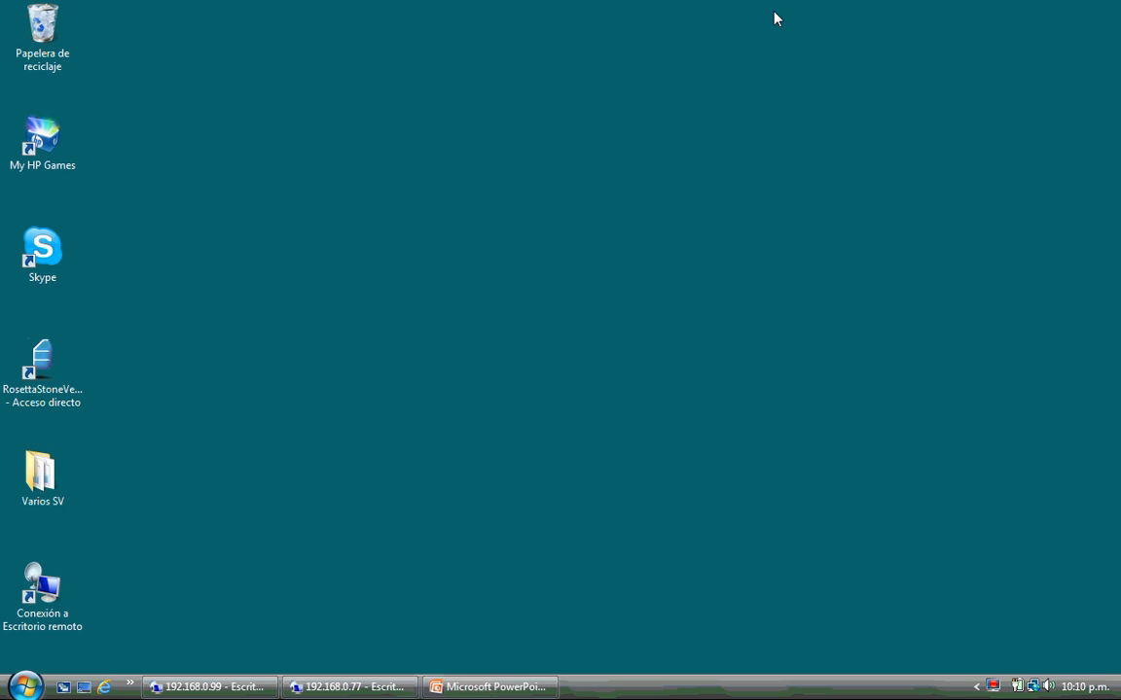
click(226, 689)
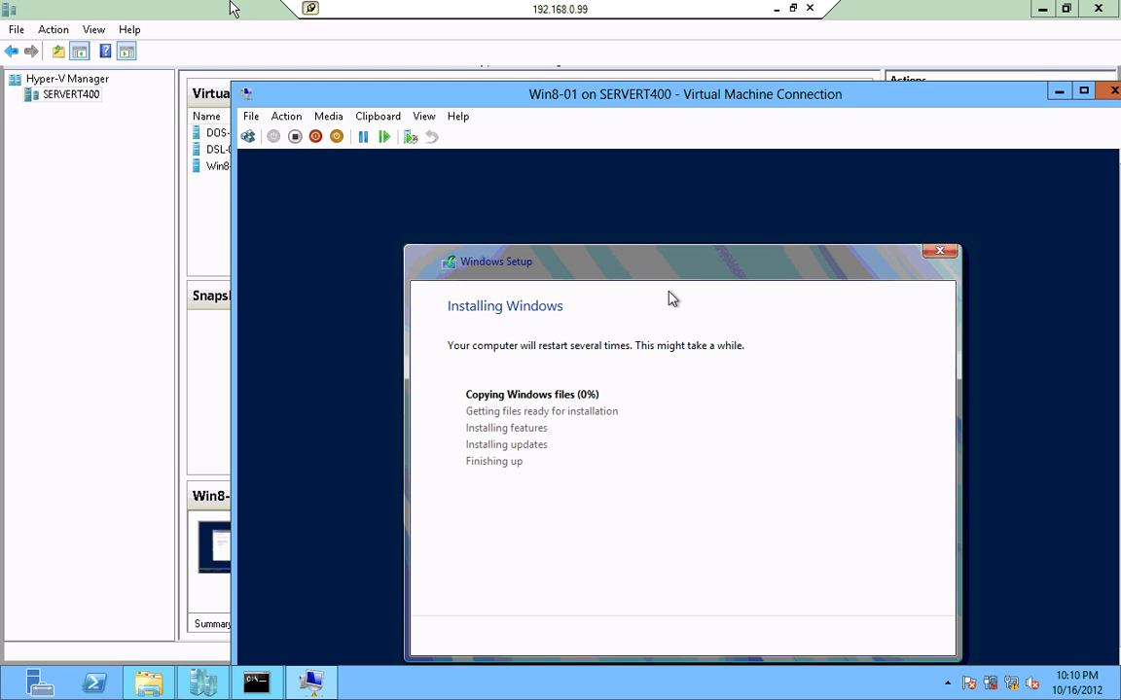
click(776, 9)
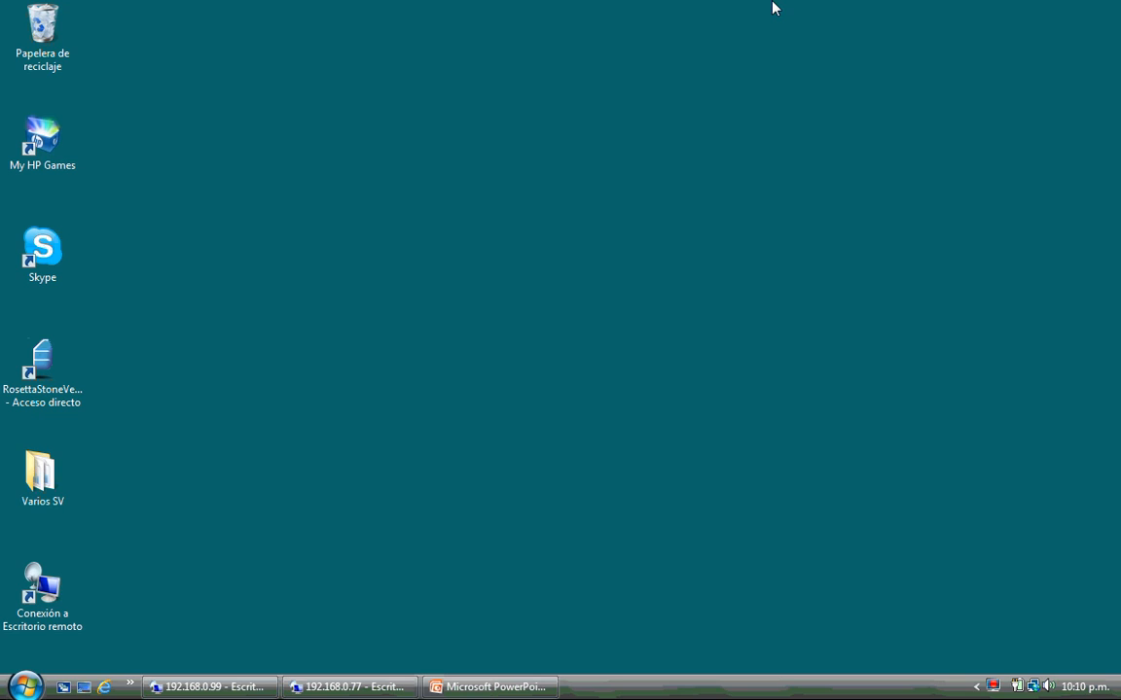